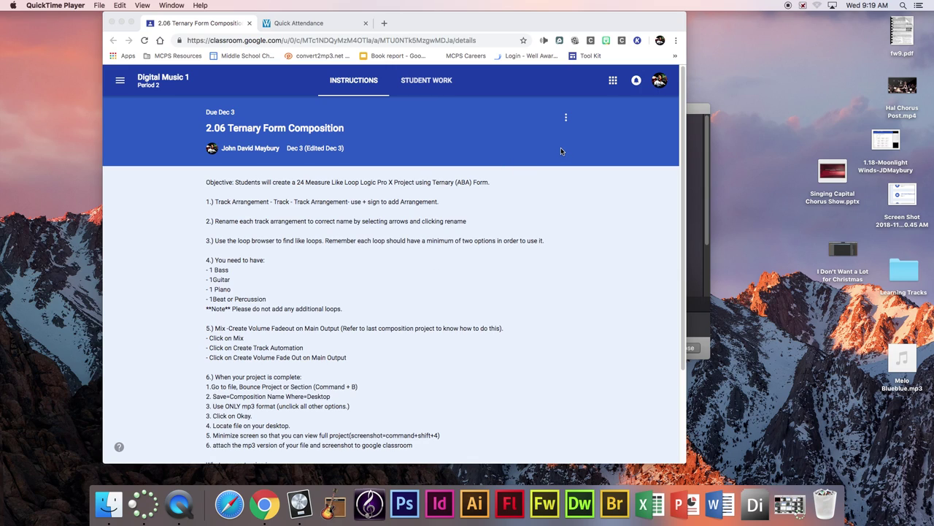
# Step: Launch Logic Pro X and create a new Empty Project at 120 BPM, 4/4
pyautogui.click(697, 139)
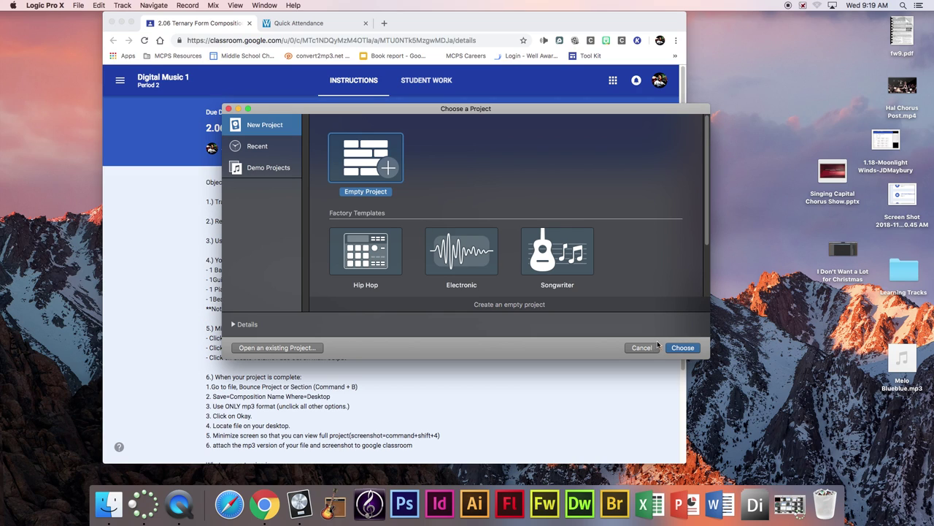
pyautogui.click(683, 348)
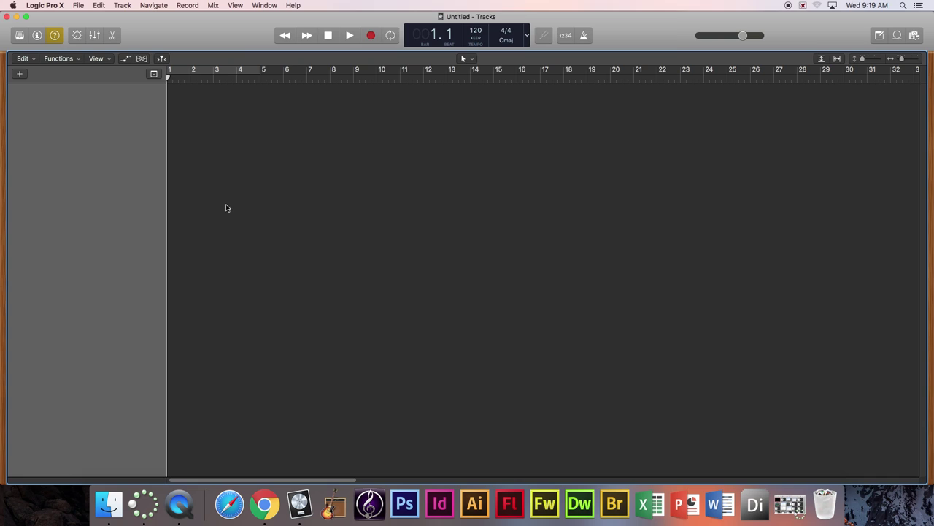
# Step: Create the Audio 1 track and open the Apple Loops browser, keeping the window full-size
pyautogui.doubleClick(404, 102)
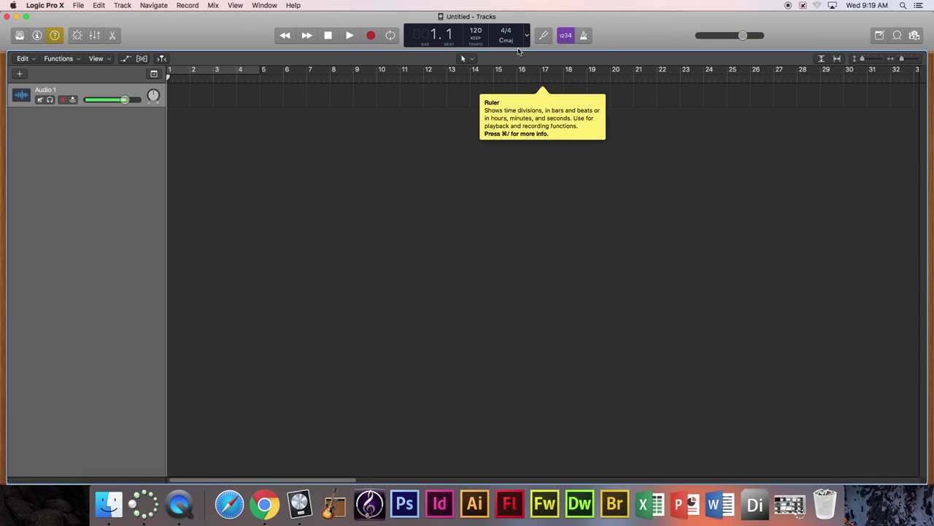
pyautogui.click(896, 37)
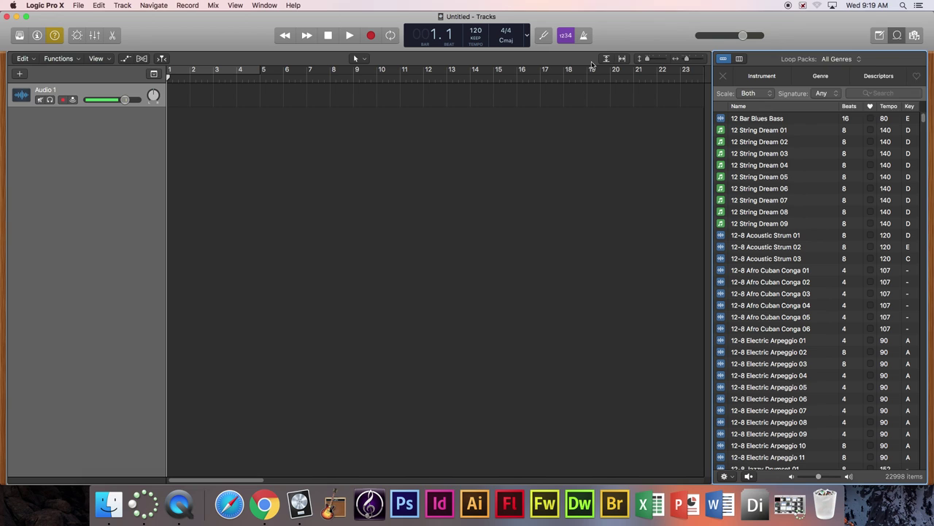
pyautogui.doubleClick(167, 19)
pyautogui.moveTo(215, 54); pyautogui.dragTo(297, 239)
pyautogui.doubleClick(297, 239)
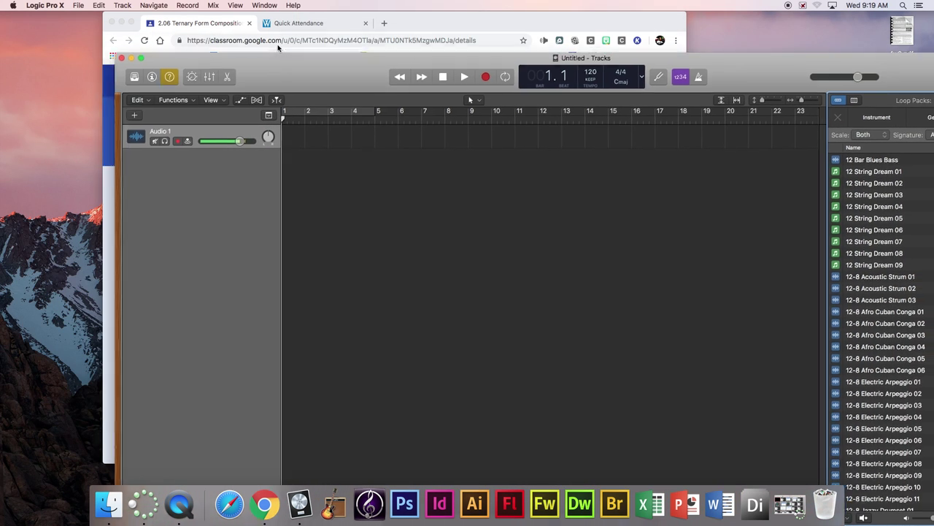
# Step: Show global tracks, add Intro, Verse and Chorus sections, and zoom to bars 1–26
pyautogui.click(242, 73)
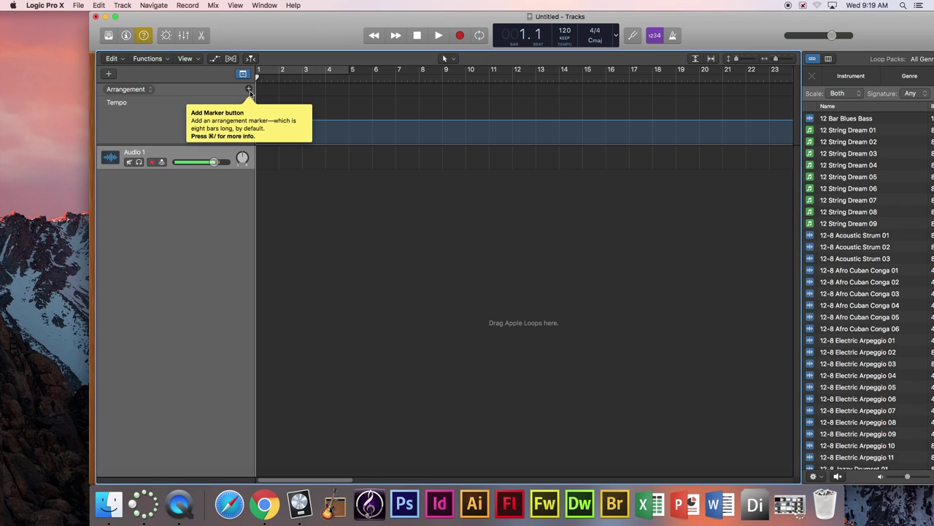
pyautogui.click(248, 88)
pyautogui.click(248, 88)
pyautogui.click(249, 88)
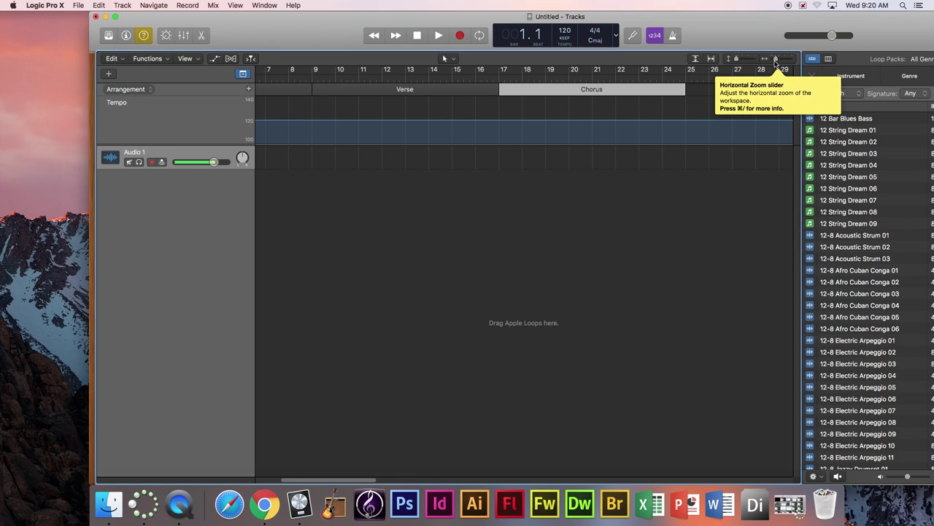
pyautogui.moveTo(775, 58)
pyautogui.mouseDown()
pyautogui.moveTo(751, 71)
pyautogui.moveTo(354, 78)
pyautogui.mouseUp()
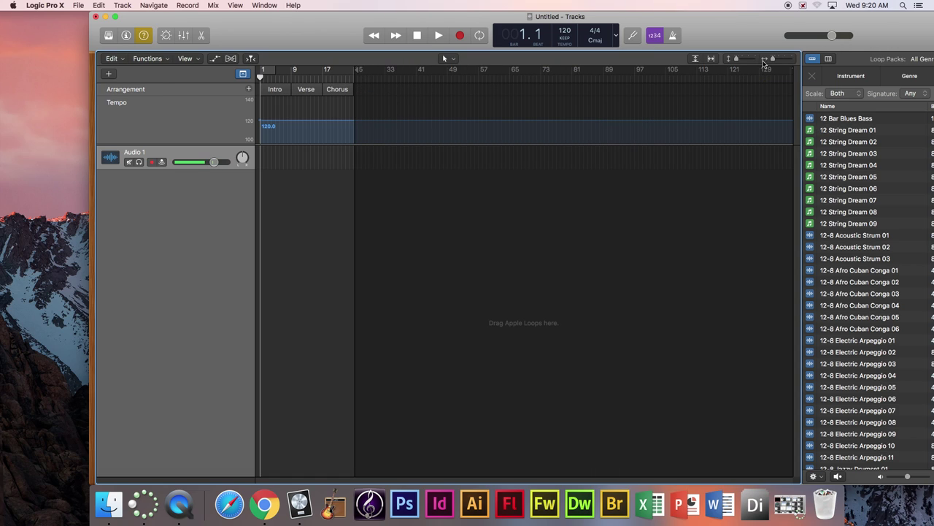
pyautogui.moveTo(775, 62); pyautogui.dragTo(763, 70)
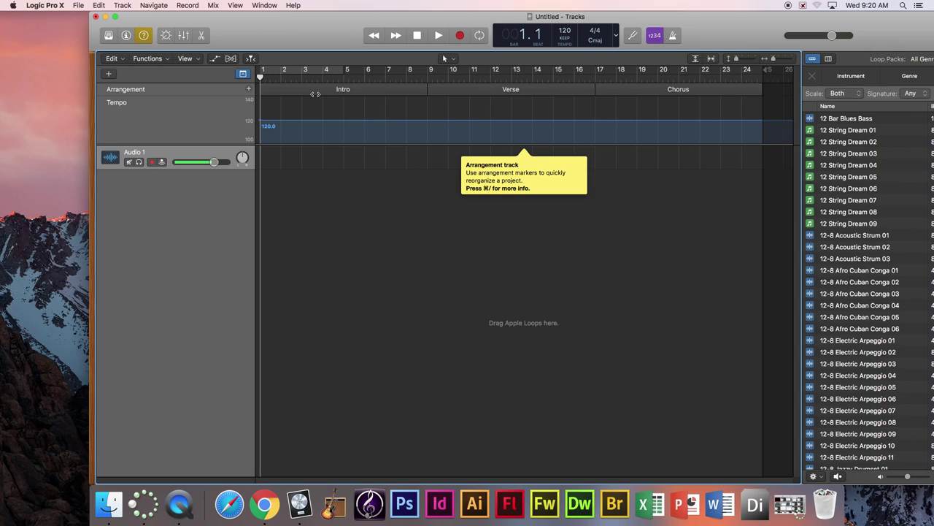
# Step: Rename the Intro, Verse and Chorus arrangement sections to A, B and A
pyautogui.click(352, 92)
pyautogui.click(363, 138)
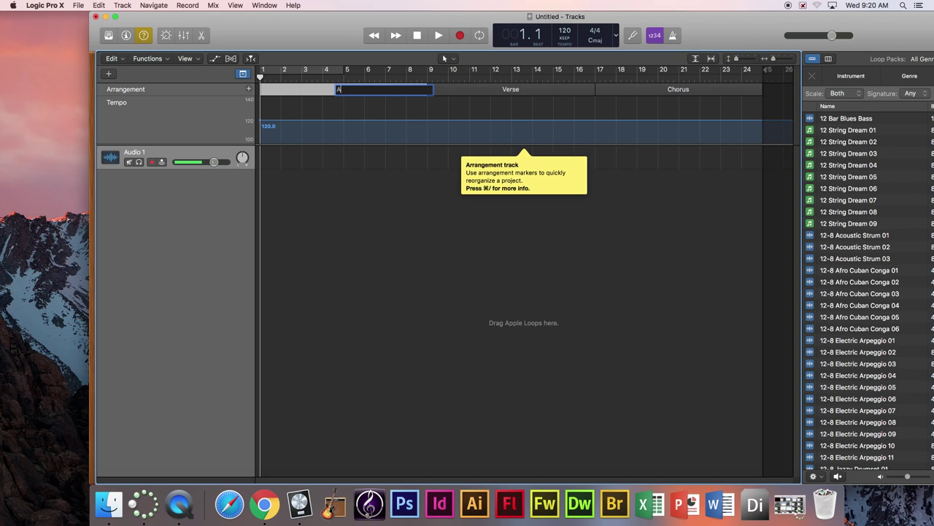
pyautogui.click(520, 90)
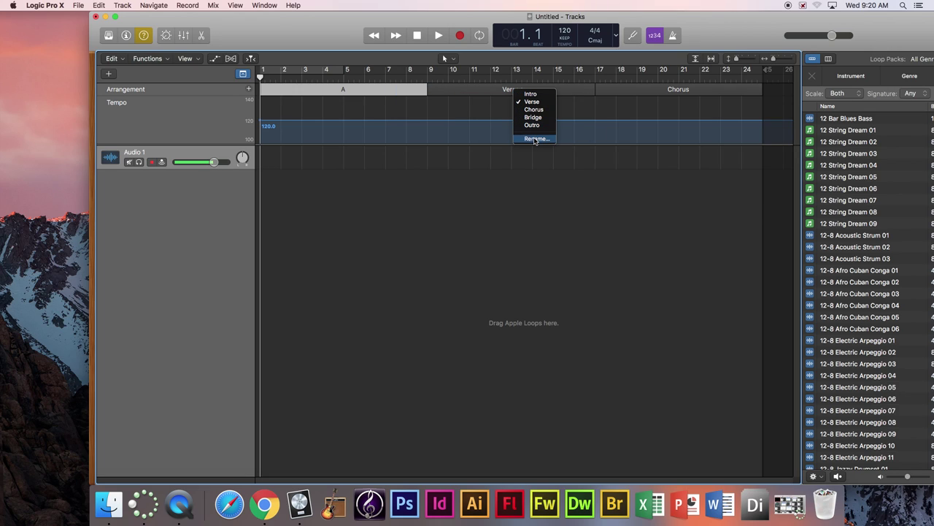
pyautogui.click(535, 138)
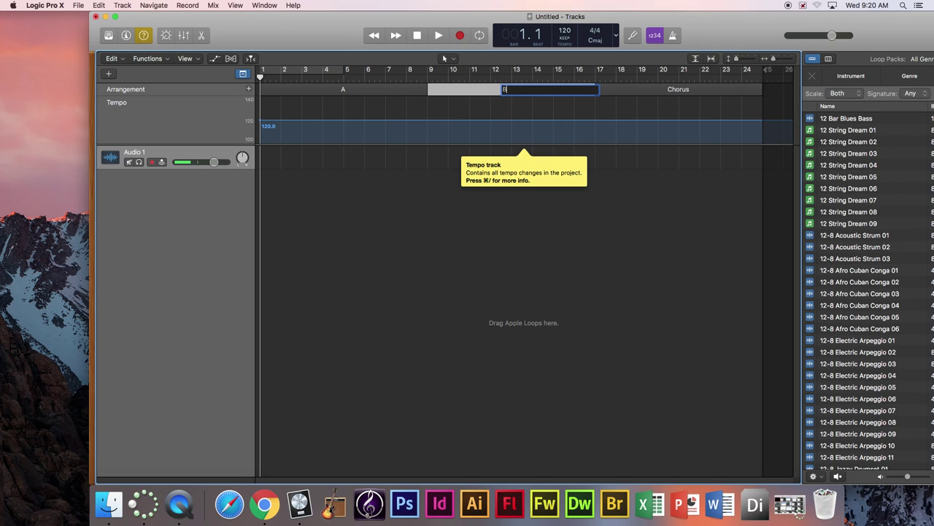
pyautogui.write('B')
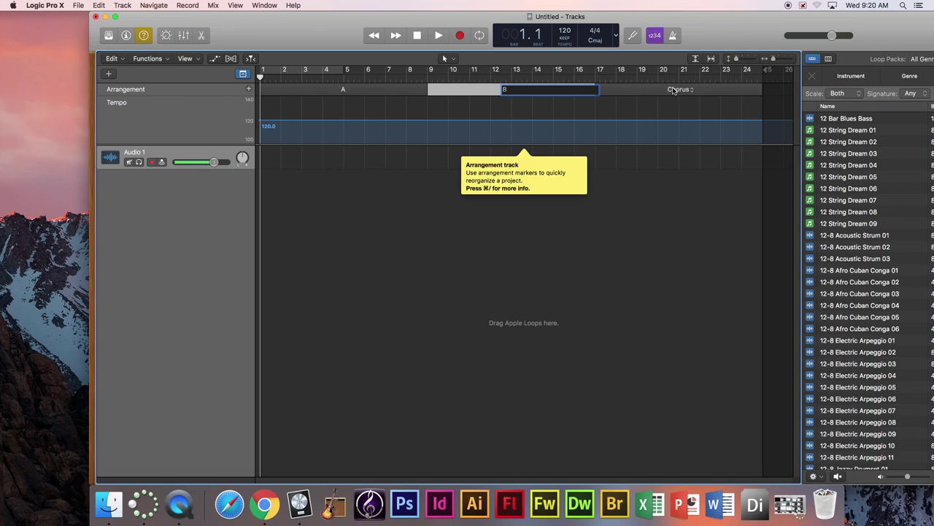
pyautogui.click(678, 91)
pyautogui.click(700, 139)
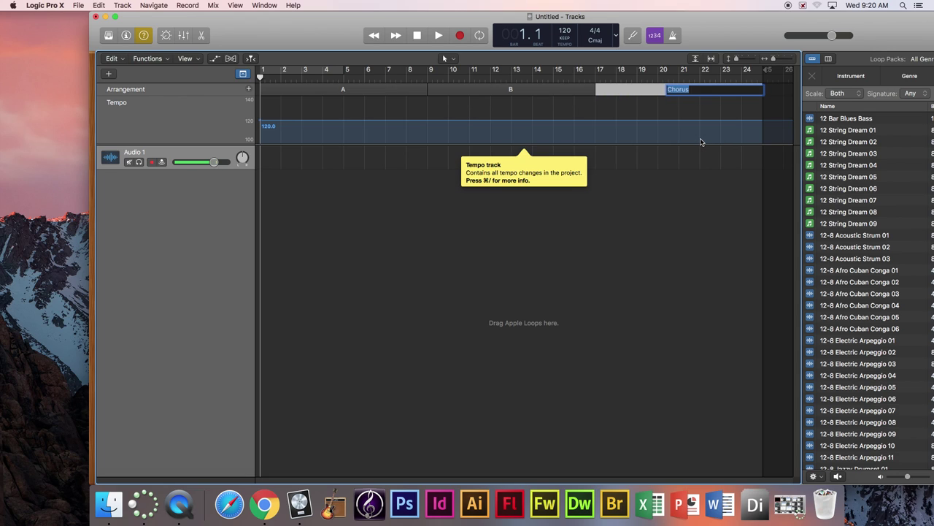
pyautogui.press('Return')
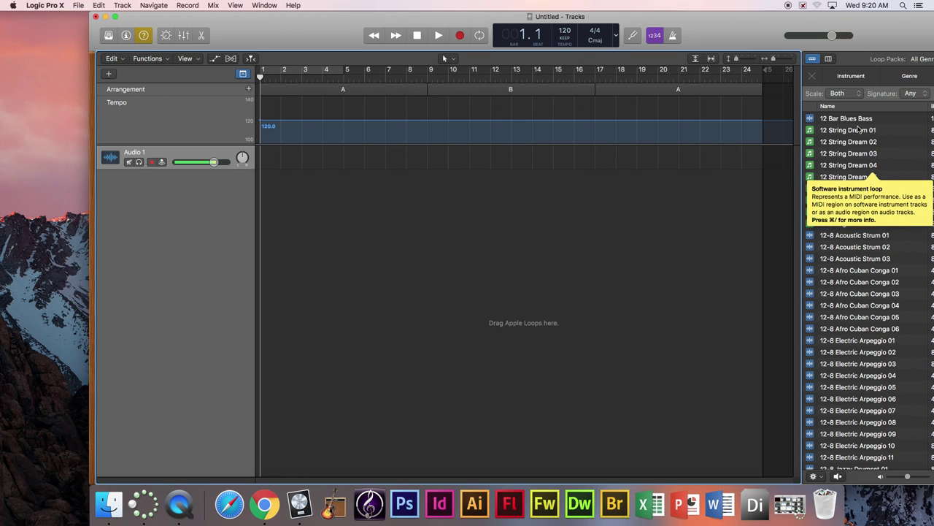
# Step: Search the loop library for 'bass' and preview 2-Step Thump Bass 02
pyautogui.moveTo(312, 29); pyautogui.dragTo(282, 19)
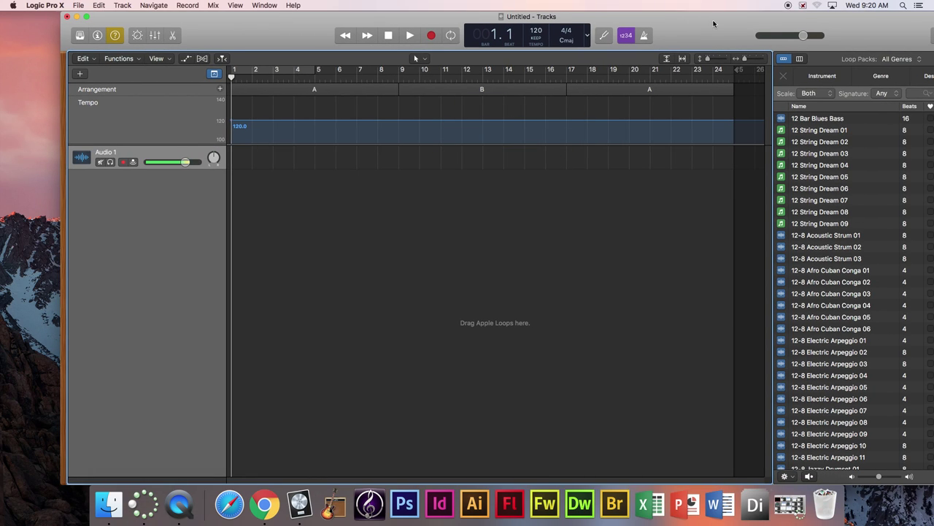
pyautogui.moveTo(708, 26); pyautogui.dragTo(682, 26)
pyautogui.click(917, 93)
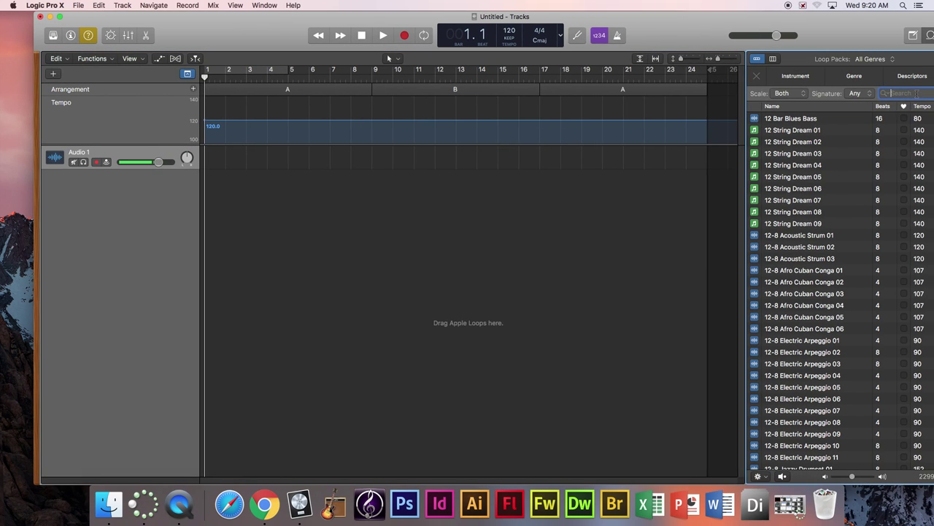
pyautogui.write('bass')
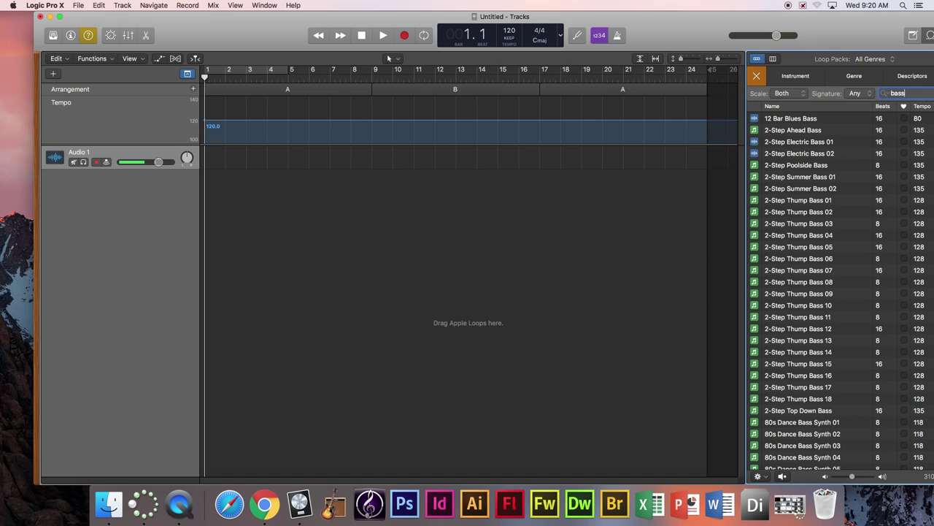
pyautogui.moveTo(722, 26); pyautogui.dragTo(682, 26)
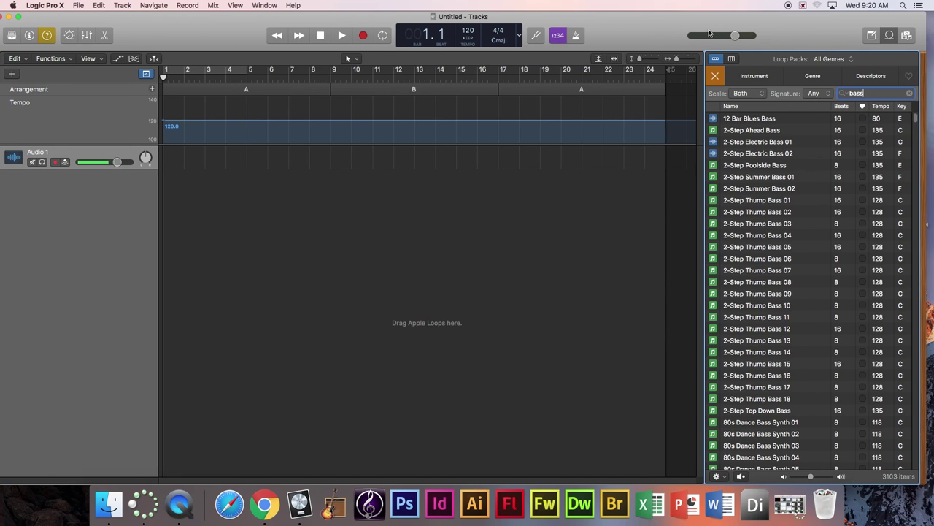
pyautogui.click(765, 213)
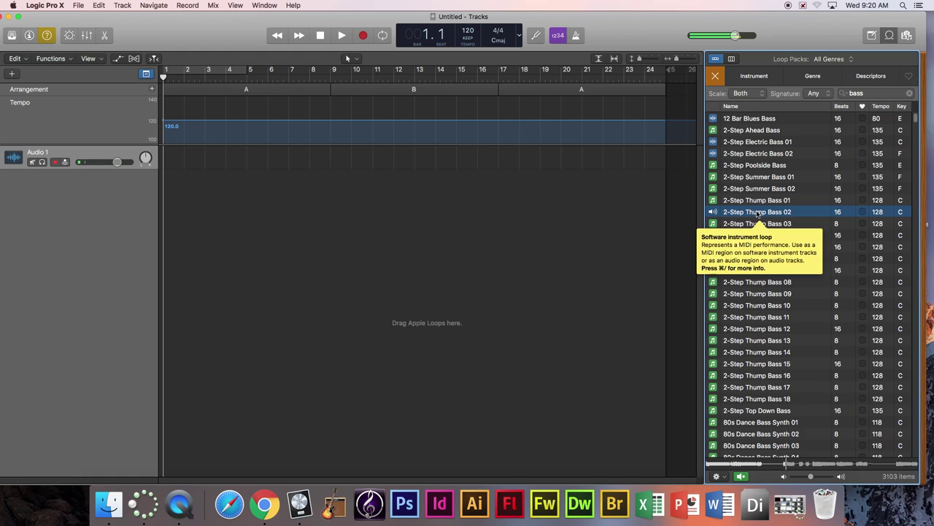
pyautogui.moveTo(759, 219)
pyautogui.mouseDown()
pyautogui.moveTo(310, 180)
pyautogui.moveTo(209, 183)
pyautogui.moveTo(745, 248)
pyautogui.moveTo(748, 228)
pyautogui.mouseUp()
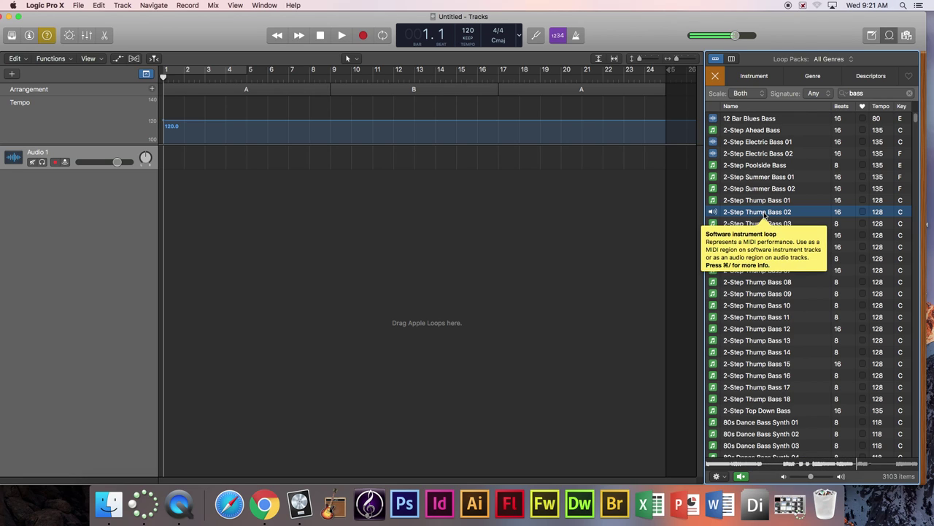
# Step: Place 2-Step Thump Bass 02 at bar 1 looped to bar 9, and 03 at bar 9
pyautogui.moveTo(764, 218); pyautogui.dragTo(165, 200)
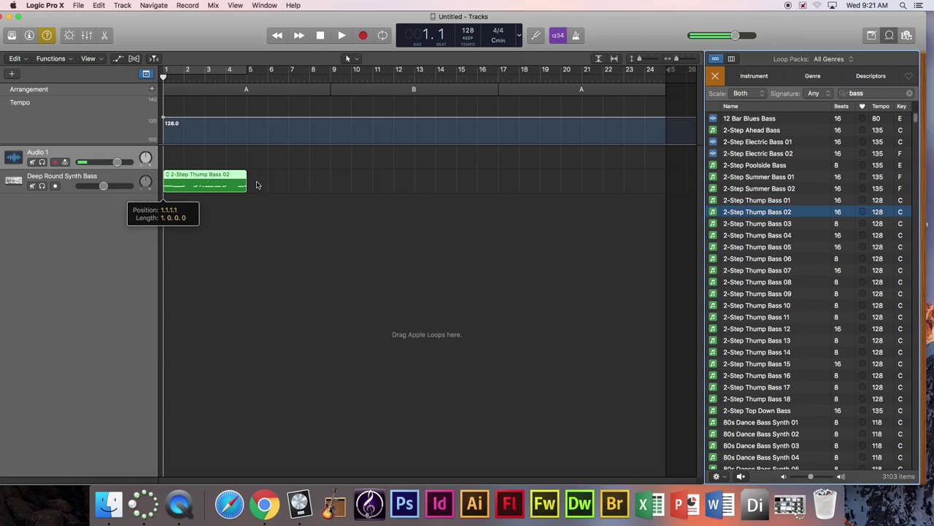
pyautogui.moveTo(249, 175); pyautogui.dragTo(330, 178)
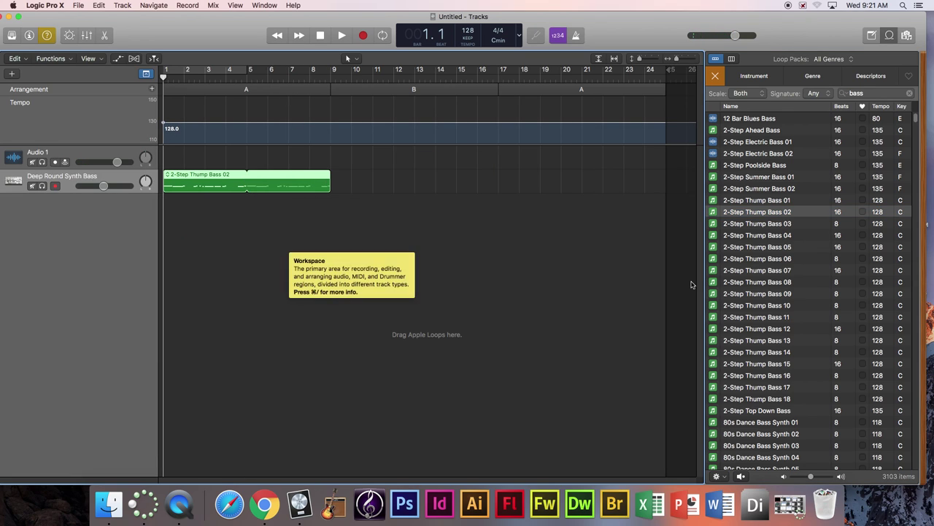
pyautogui.moveTo(757, 213); pyautogui.dragTo(502, 178)
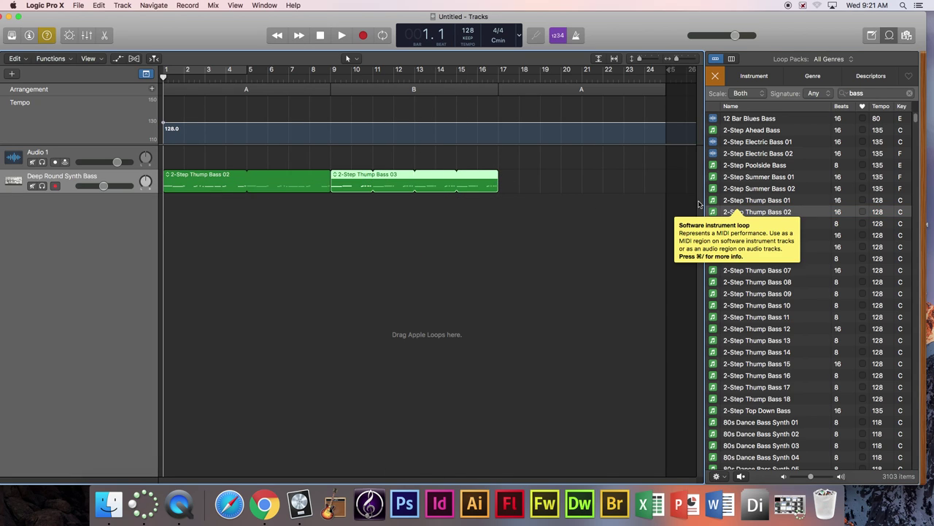
pyautogui.moveTo(303, 176); pyautogui.dragTo(278, 178)
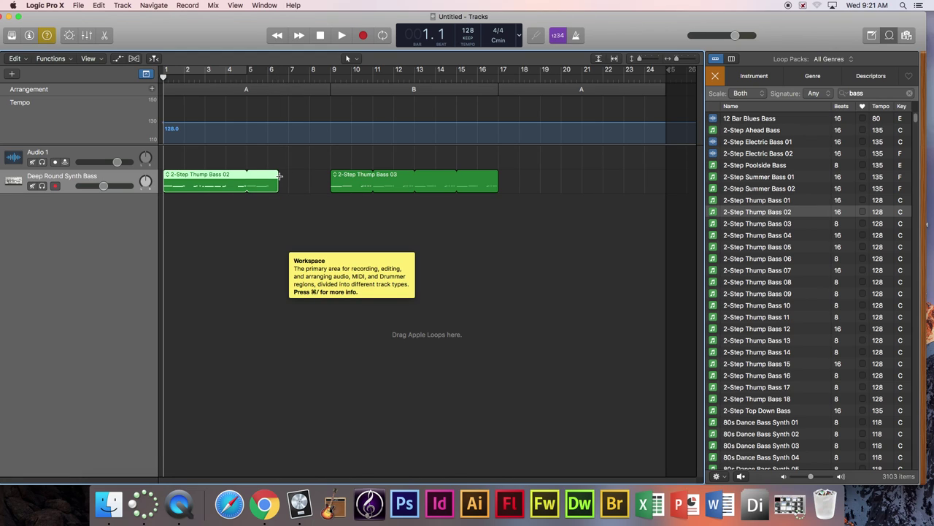
pyautogui.press('super+z')
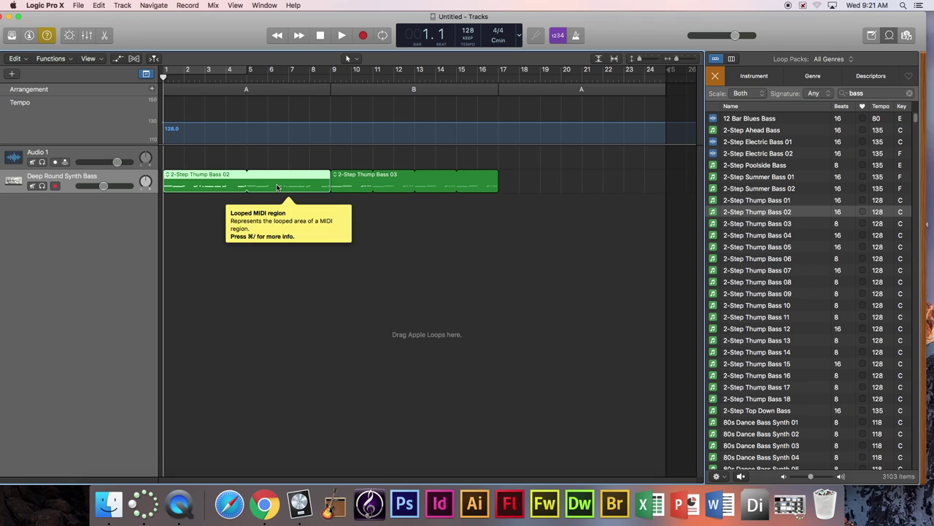
# Step: Paste a copy of the 2-Step Thump Bass 02 region at bar 17
pyautogui.click(511, 86)
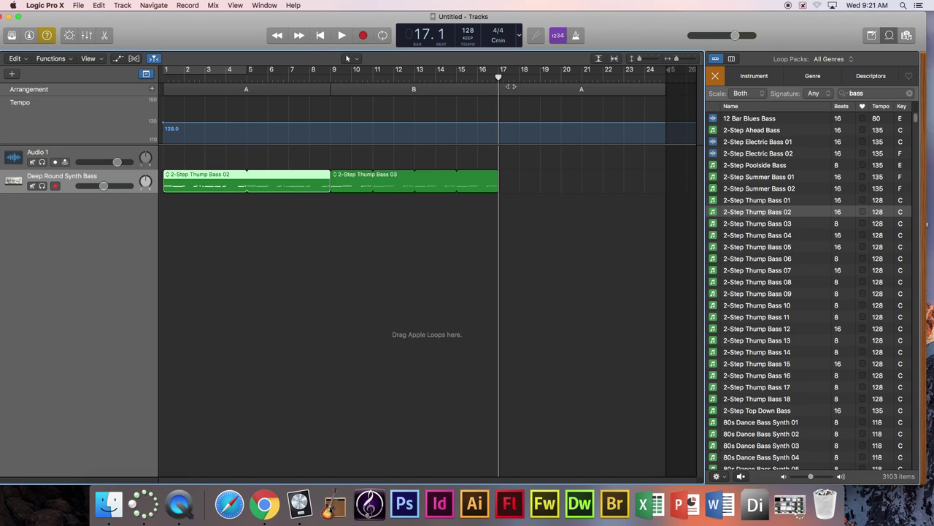
pyautogui.press('super+v')
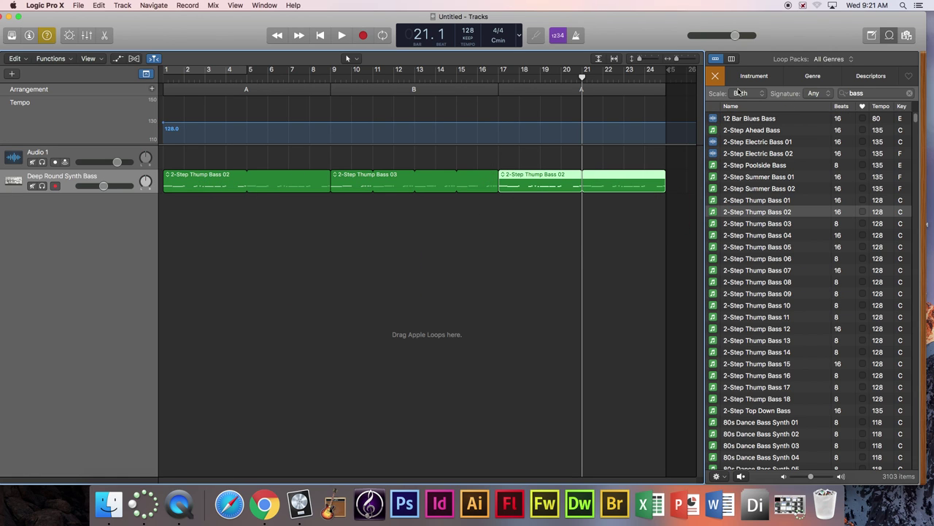
pyautogui.press('ctrl+super+f')
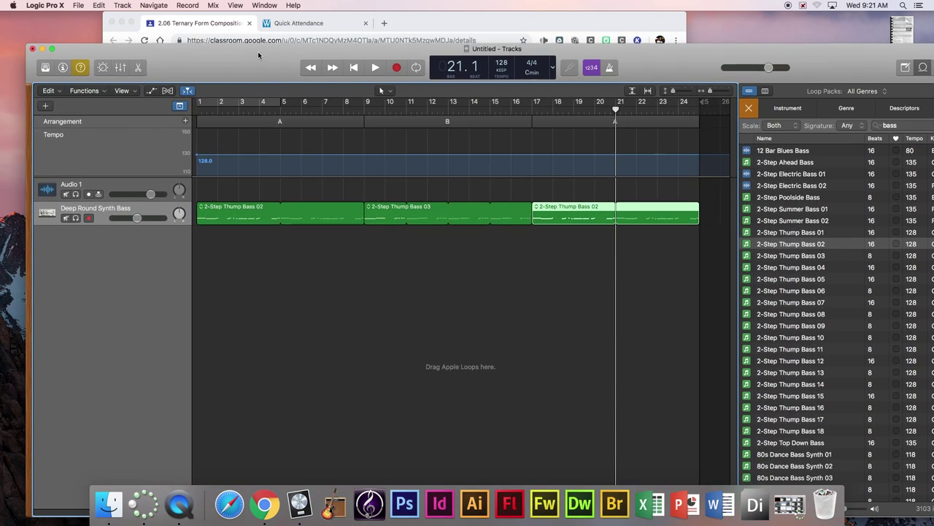
pyautogui.doubleClick(270, 71)
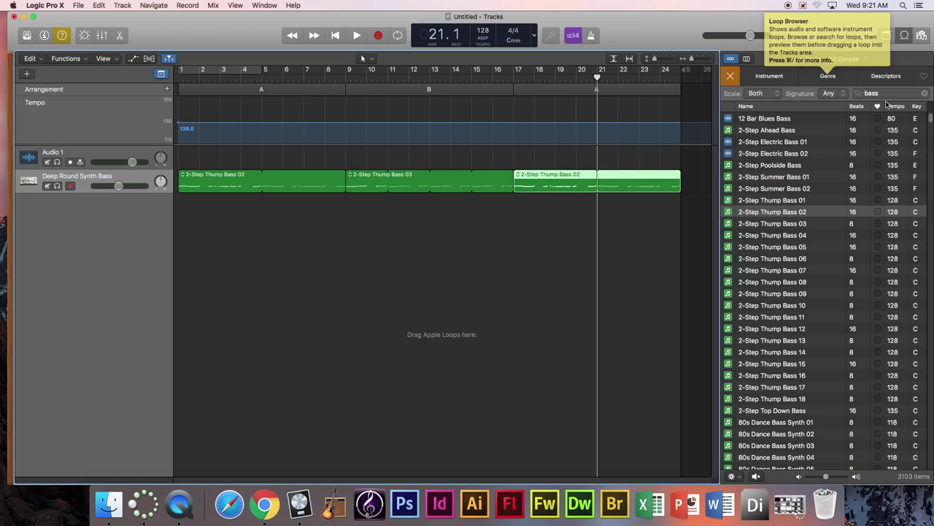
# Step: Change the loop search to 'guita' and preview Bosnian Sunset Guitar 12 and Brazilian Guitar 07
pyautogui.click(887, 94)
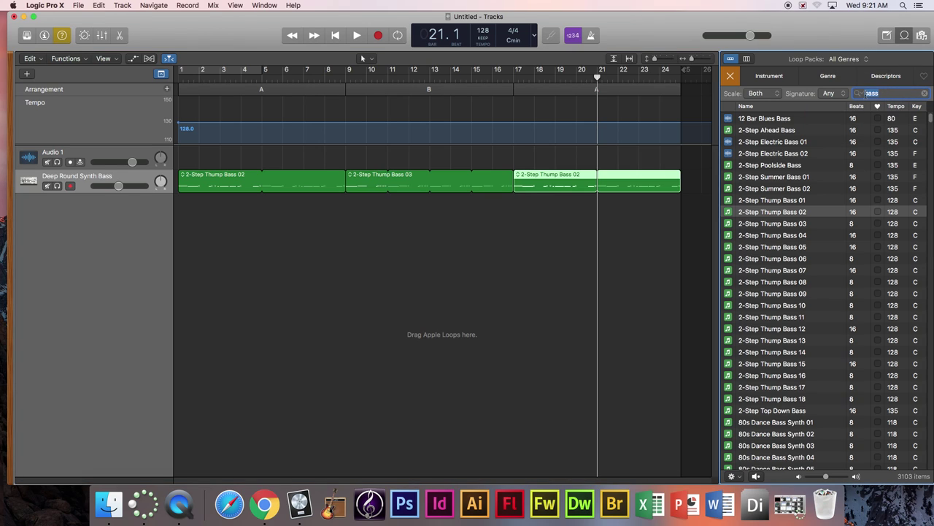
pyautogui.press('BackSpace')
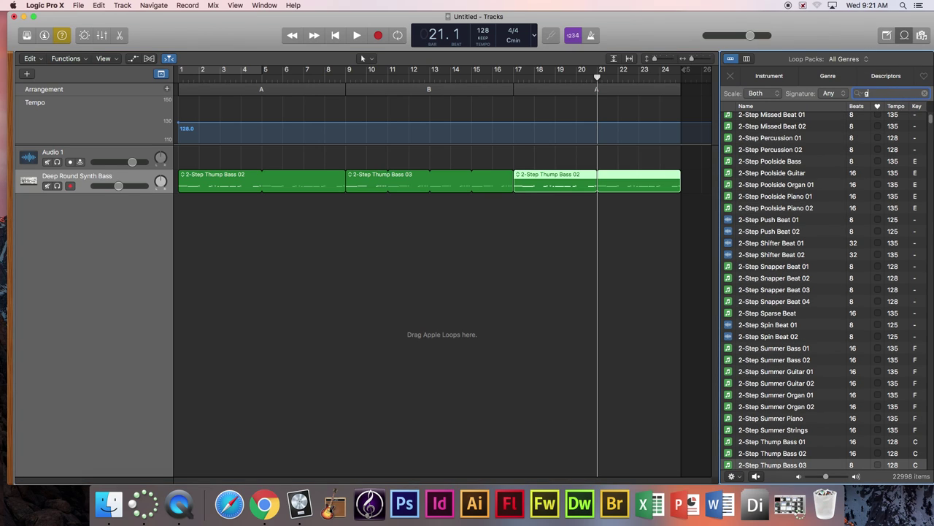
pyautogui.write('guitar')
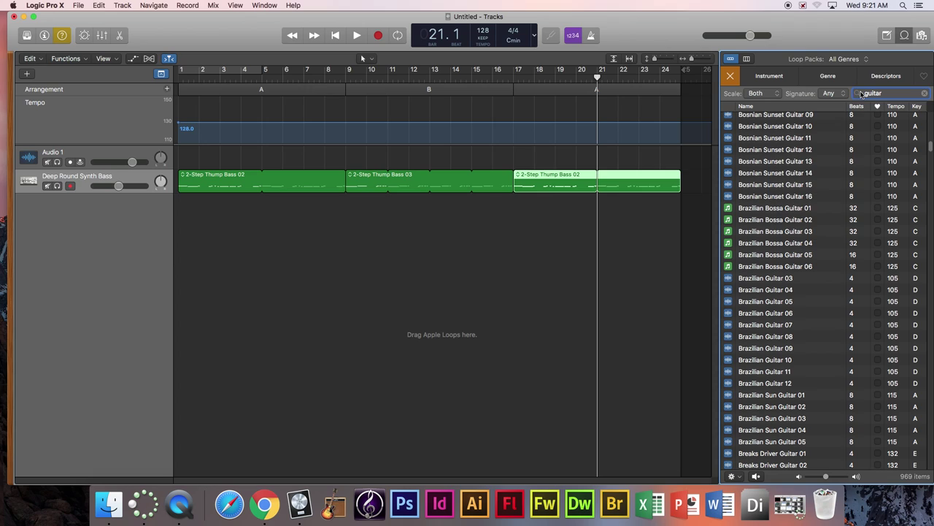
pyautogui.click(765, 149)
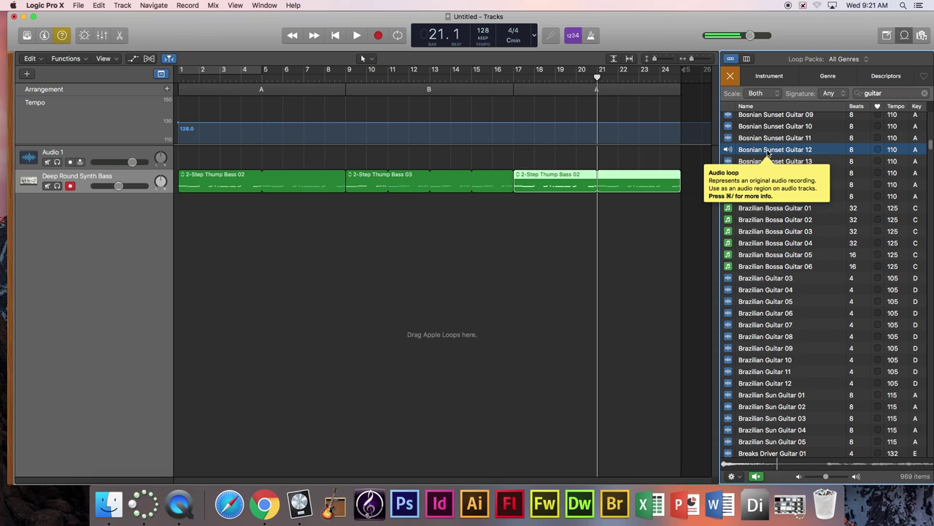
pyautogui.click(760, 325)
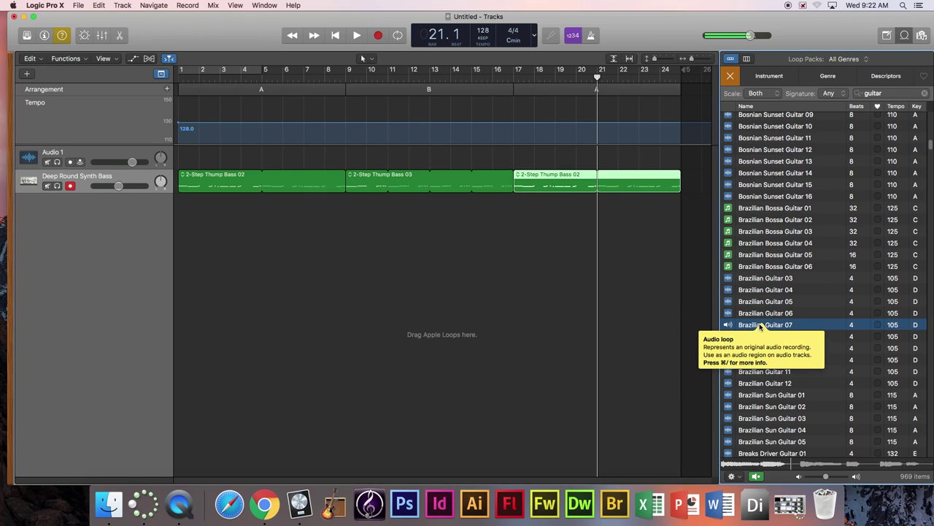
# Step: Place Brazilian Guitar 07, 08 and 07 at bars 1, 9 and 17 on a new track
pyautogui.moveTo(764, 327); pyautogui.dragTo(346, 206)
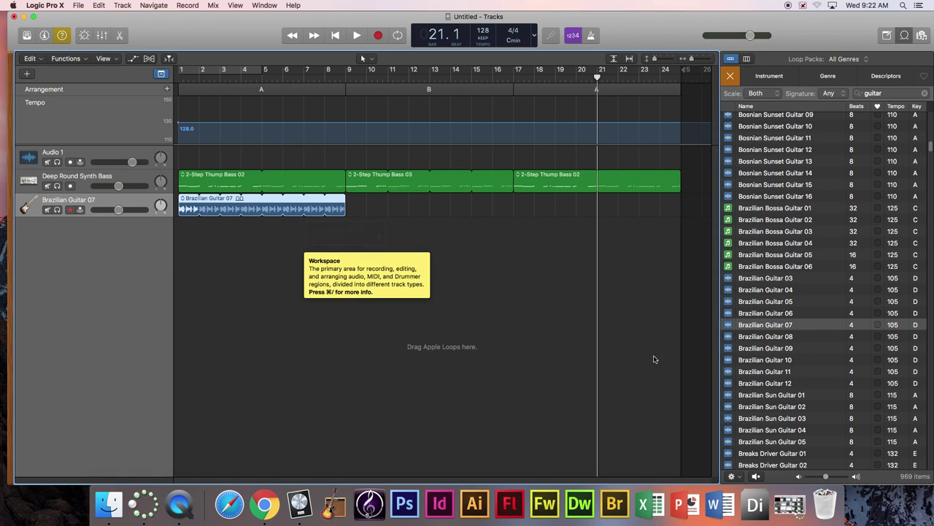
pyautogui.click(754, 337)
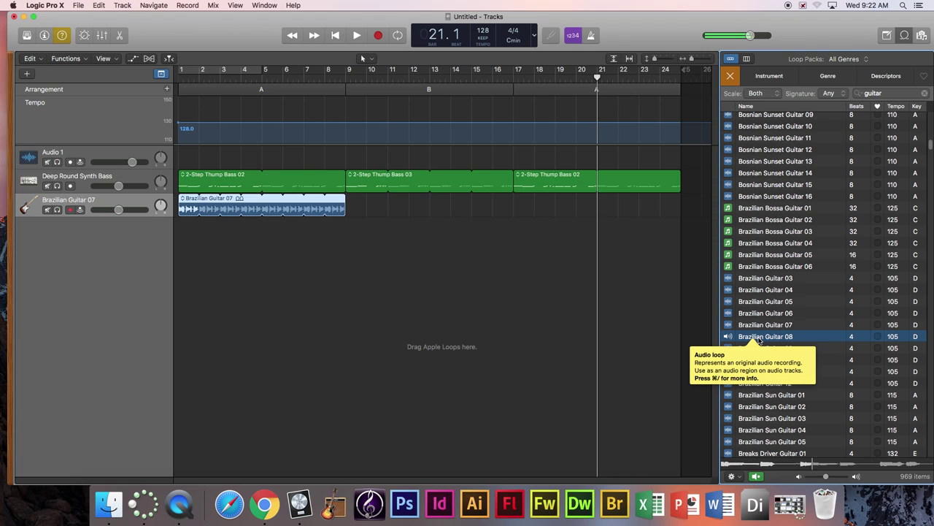
pyautogui.moveTo(761, 340); pyautogui.dragTo(513, 196)
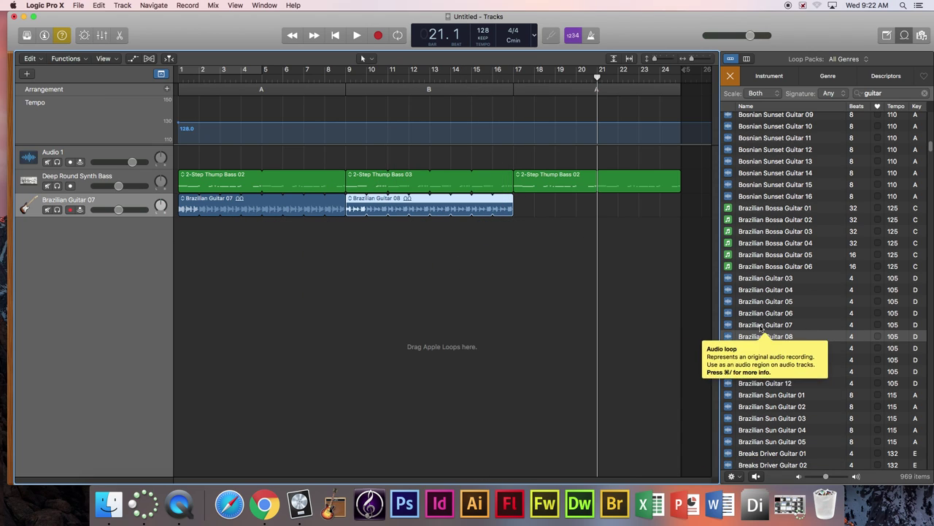
pyautogui.moveTo(765, 324); pyautogui.dragTo(680, 205)
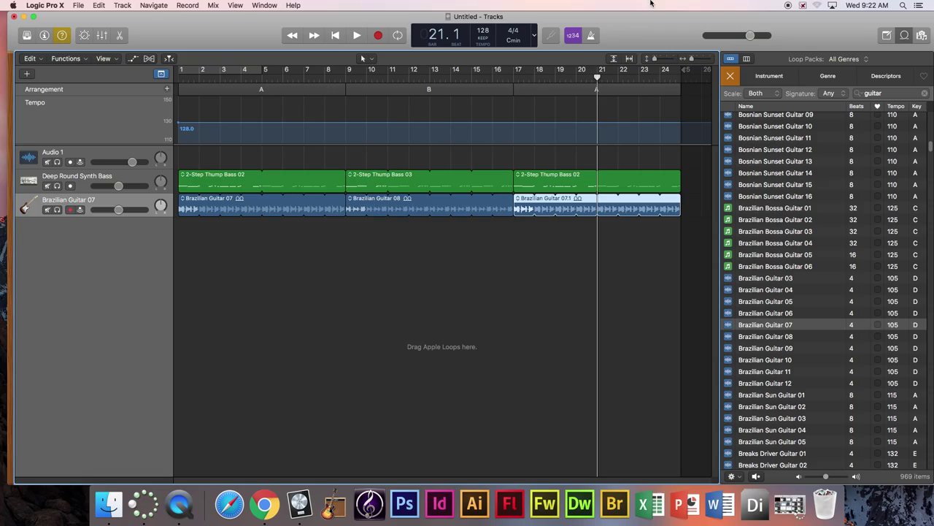
pyautogui.moveTo(634, 17)
pyautogui.mouseDown()
pyautogui.moveTo(639, 367)
pyautogui.moveTo(646, 3)
pyautogui.moveTo(479, 25)
pyautogui.moveTo(475, 14)
pyautogui.moveTo(607, 97)
pyautogui.moveTo(631, 21)
pyautogui.mouseUp()
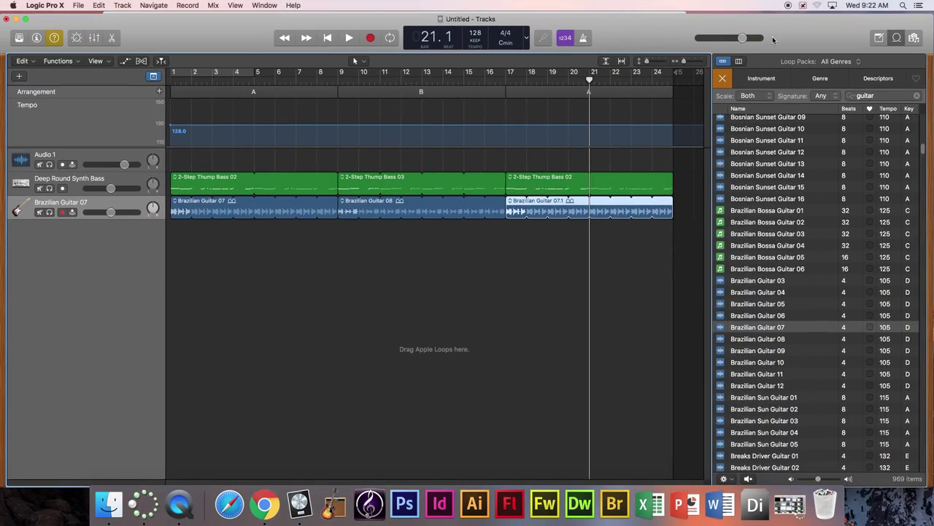
# Step: Change the loop search to 'pia' and preview Upbeat Electric Piano 04
pyautogui.click(876, 95)
pyautogui.click(917, 96)
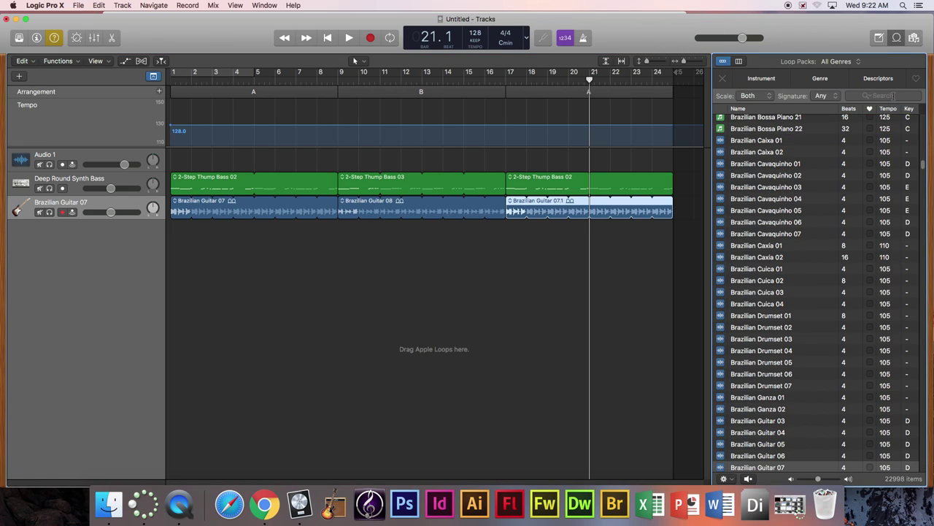
pyautogui.press('e')
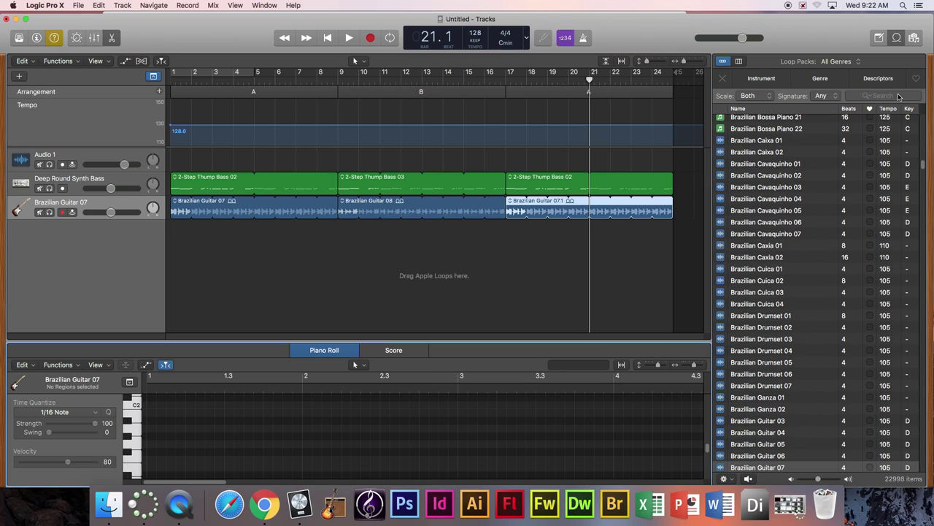
pyautogui.click(898, 96)
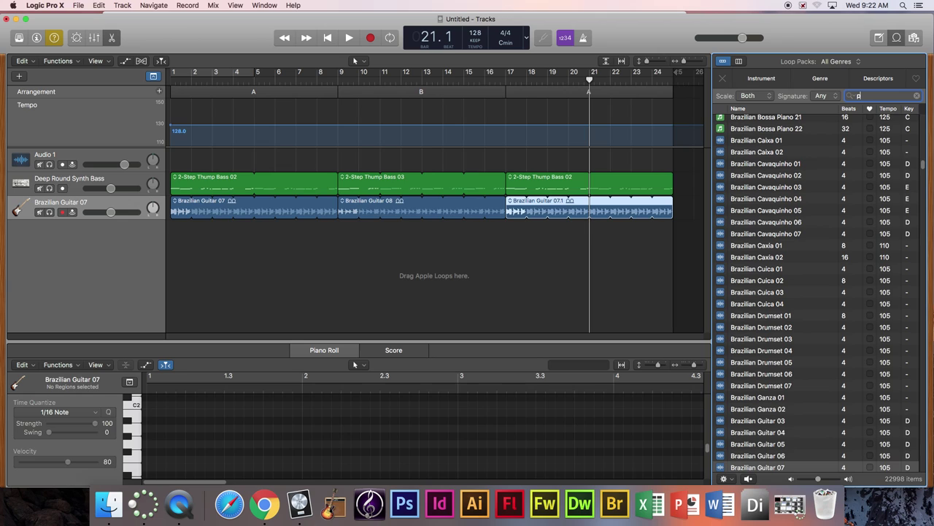
pyautogui.write('piano')
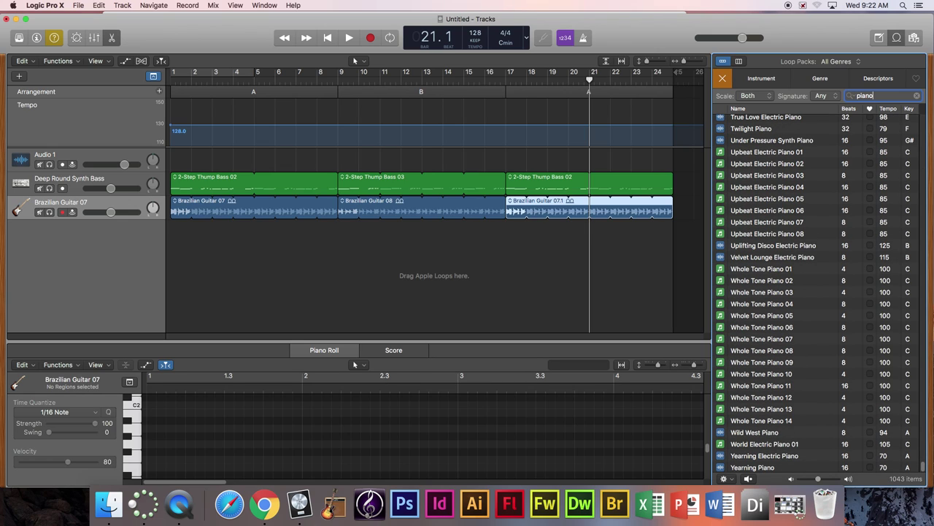
pyautogui.click(766, 188)
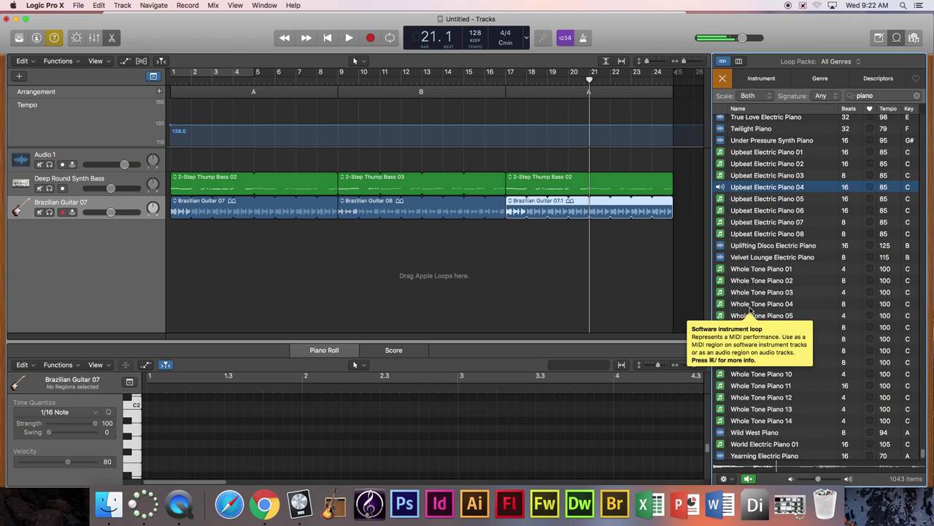
# Step: Place Upbeat Electric Piano 04 at bar 1 looped to bar 9, 05 at bar 9, 04 at bar 17
pyautogui.moveTo(751, 187); pyautogui.dragTo(186, 247)
pyautogui.moveTo(253, 226); pyautogui.dragTo(339, 227)
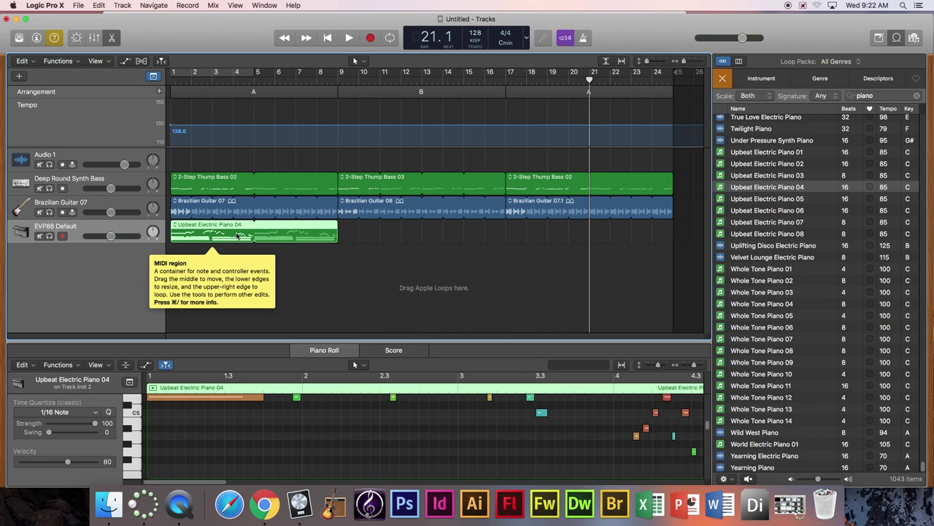
pyautogui.click(772, 200)
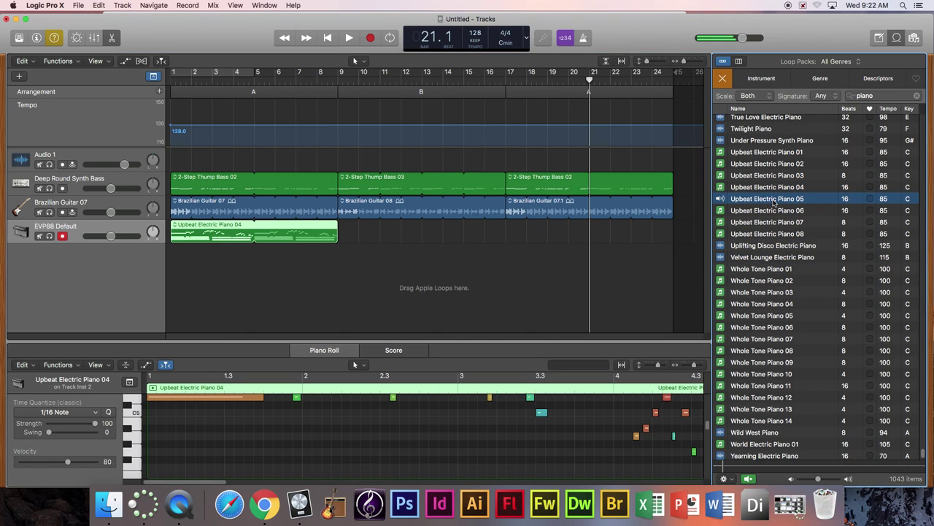
pyautogui.moveTo(772, 200); pyautogui.dragTo(505, 230)
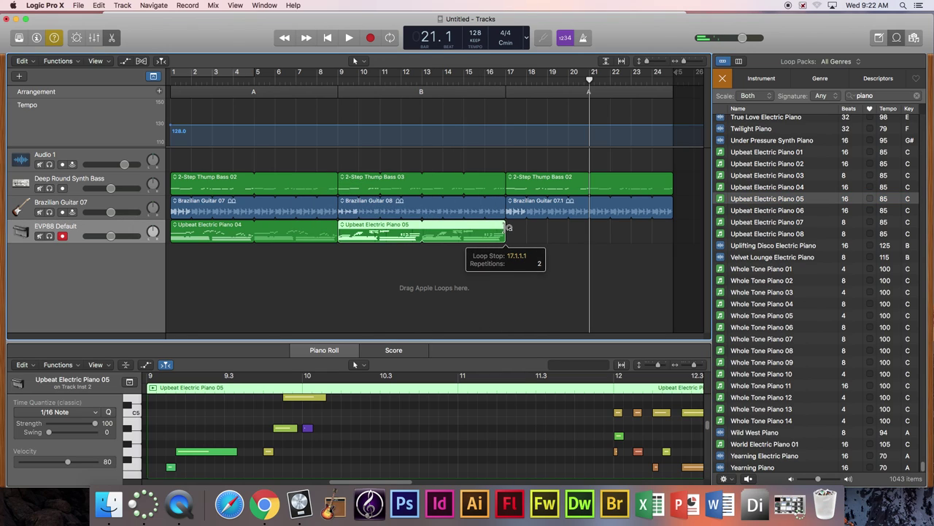
pyautogui.click(228, 232)
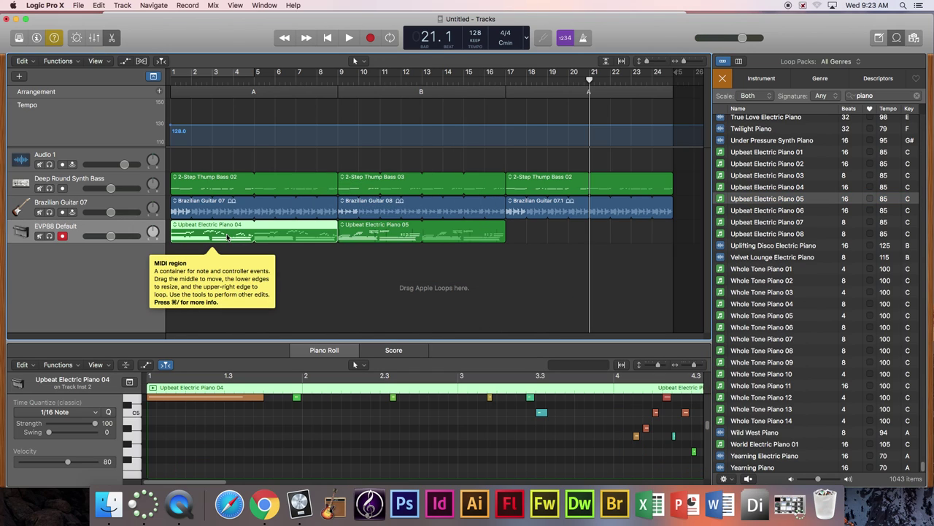
pyautogui.click(507, 80)
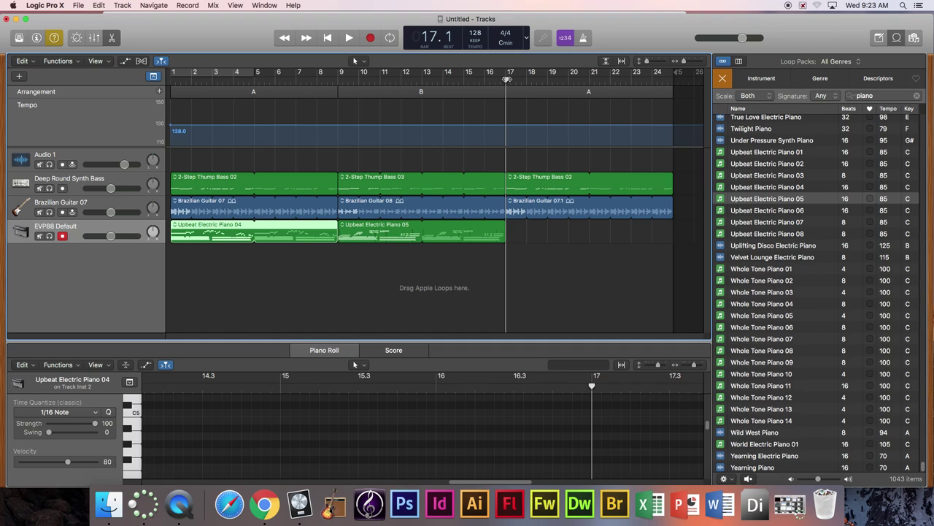
pyautogui.press('super+v')
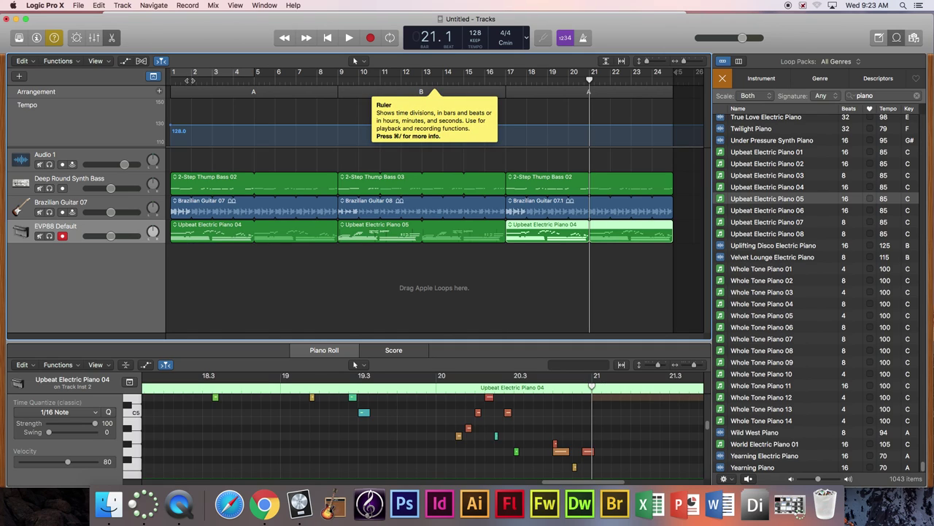
# Step: Play the arrangement from the start, then stop playback
pyautogui.press('Return')
pyautogui.press('space')
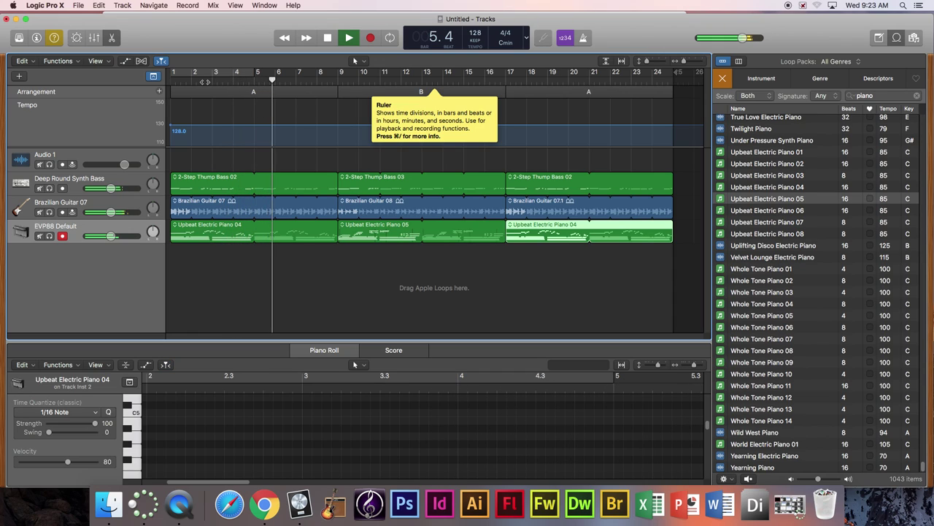
pyautogui.press('space')
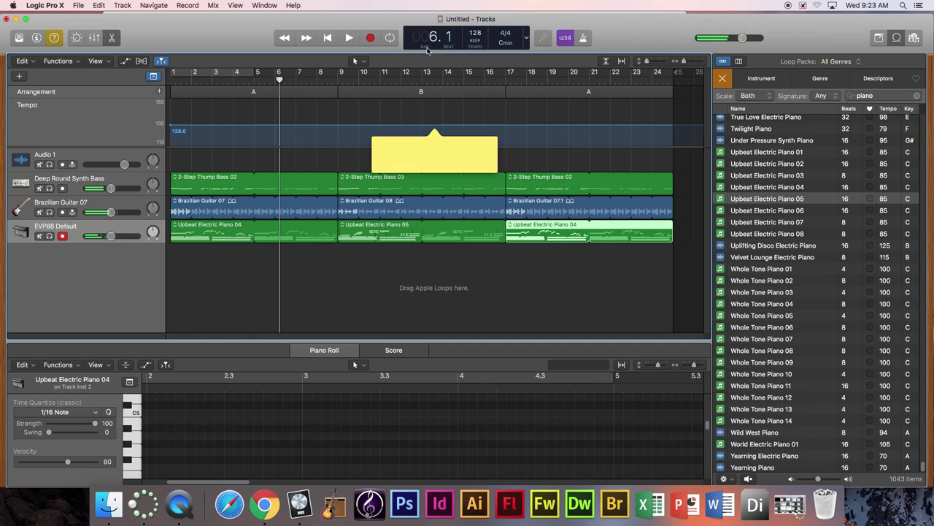
# Step: Clear the piano search, filter loops to Drums, and preview Subtle Machine 02 and 01
pyautogui.click(876, 95)
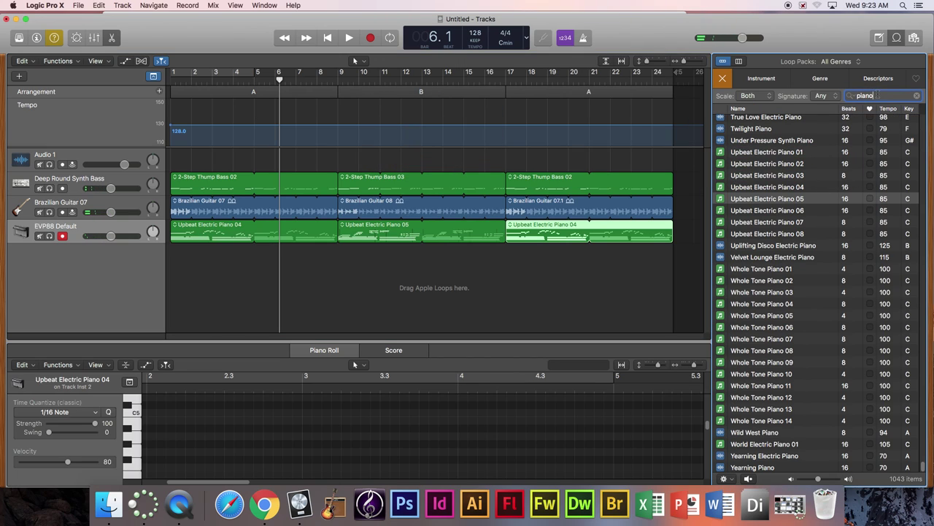
pyautogui.press('BackSpace')
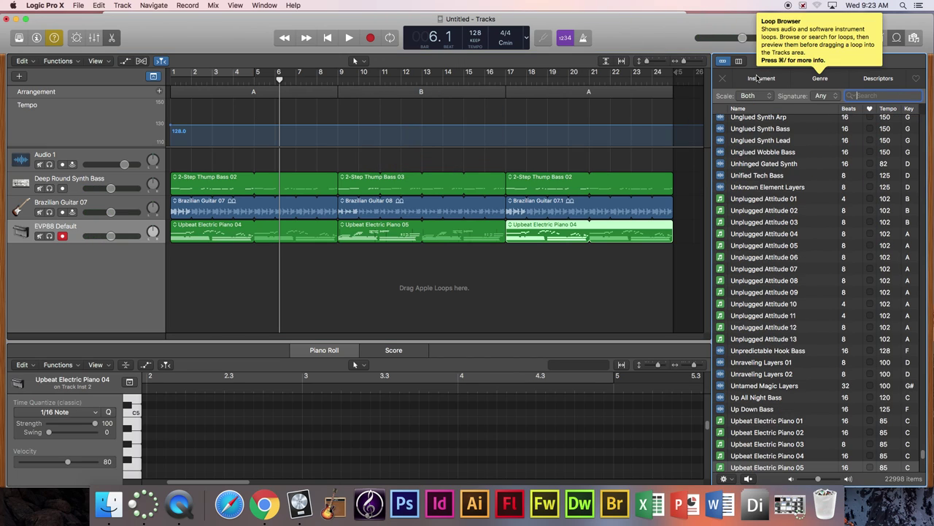
pyautogui.click(759, 79)
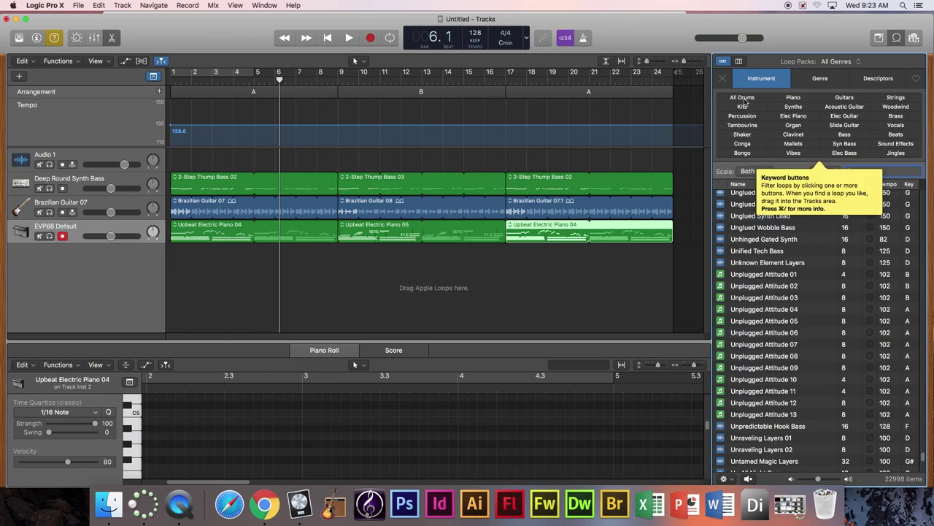
pyautogui.click(743, 98)
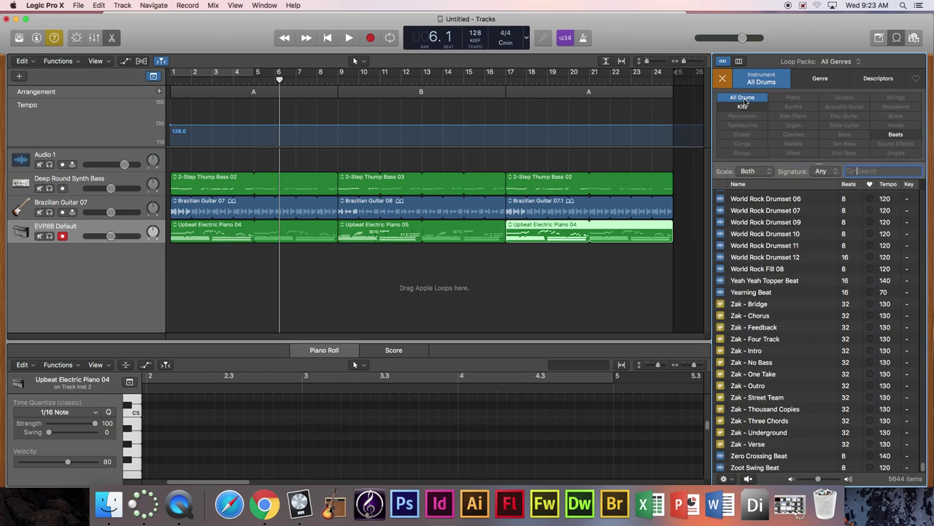
pyautogui.click(752, 235)
pyautogui.scroll(10, 752, 248)
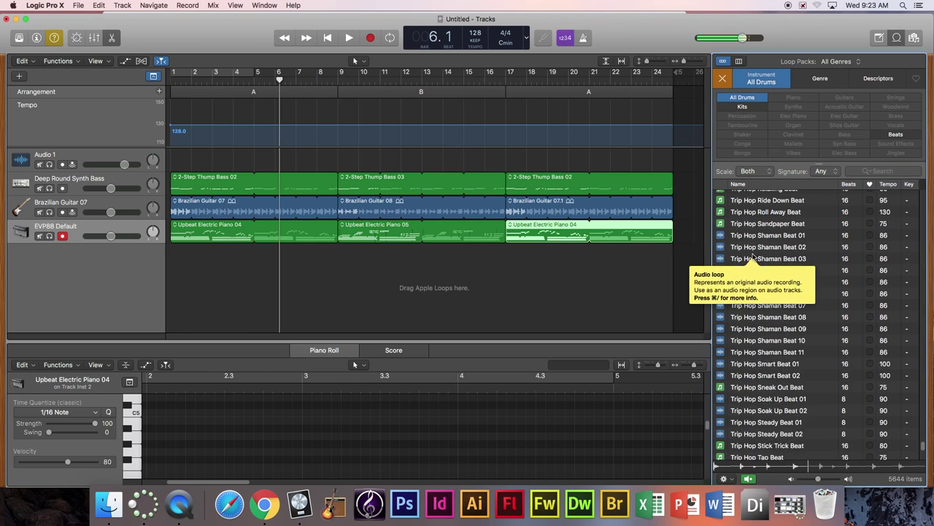
pyautogui.scroll(15, 752, 255)
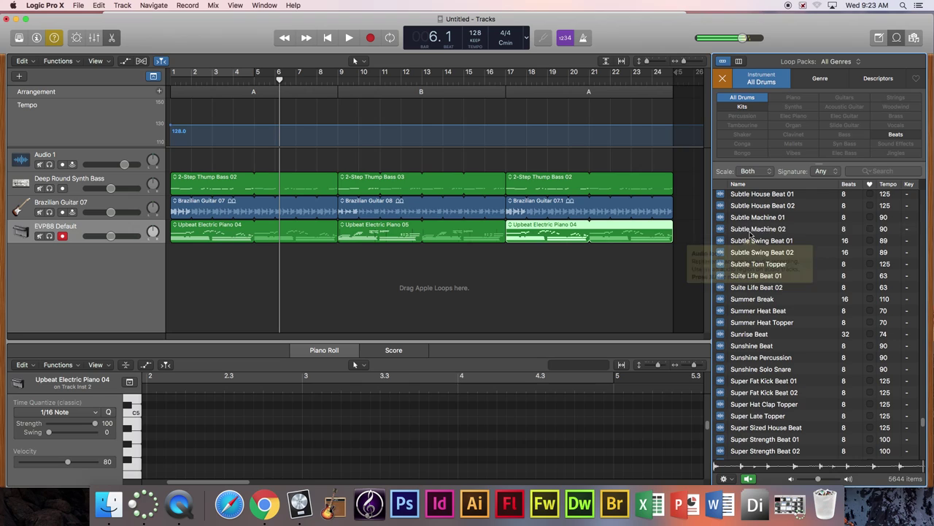
pyautogui.click(752, 231)
pyautogui.click(749, 219)
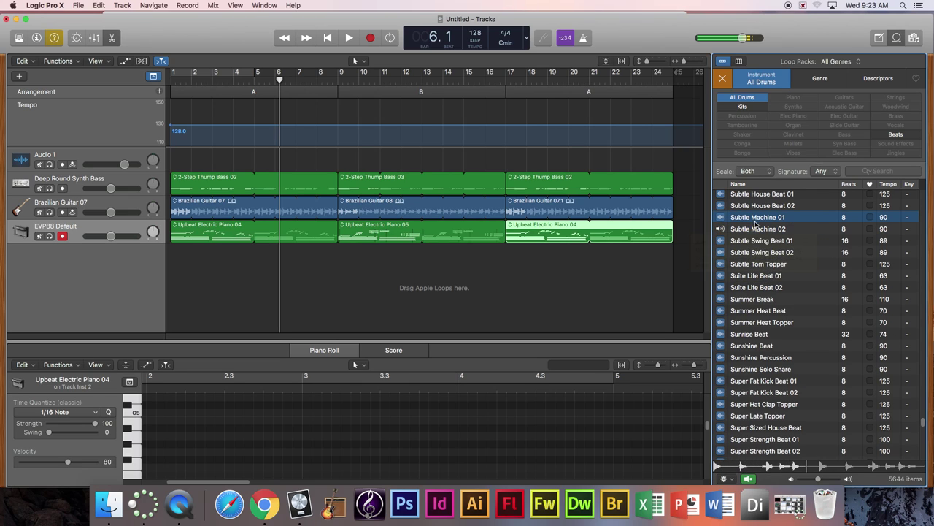
# Step: Place Subtle Machine 01 at bar 1 looped to bar 9, 02 at bar 9, 01 at bar 17
pyautogui.moveTo(748, 221); pyautogui.dragTo(171, 285)
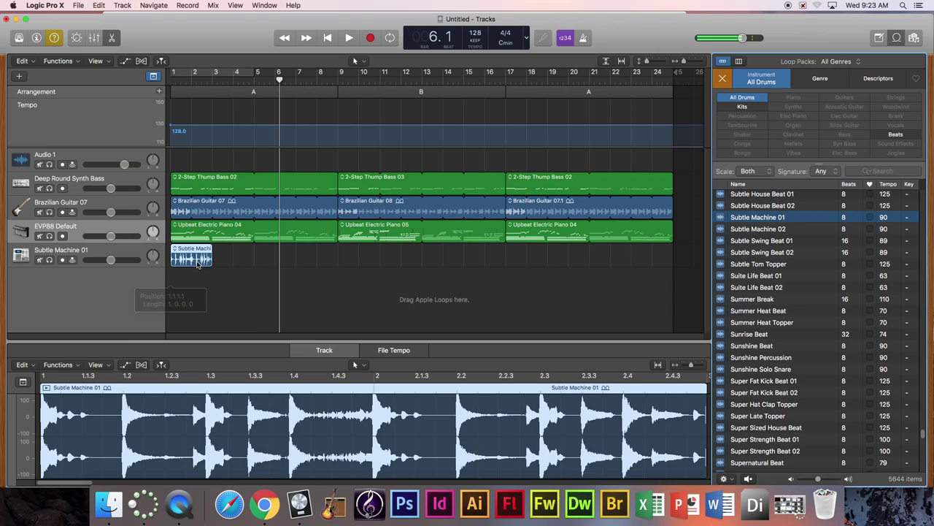
pyautogui.moveTo(212, 249); pyautogui.dragTo(337, 245)
pyautogui.moveTo(739, 220); pyautogui.dragTo(510, 249)
pyautogui.click(284, 262)
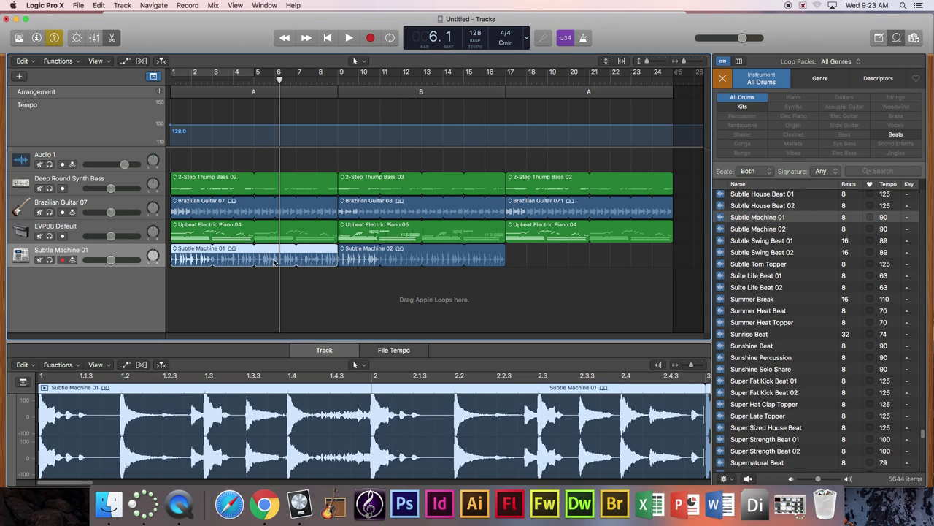
pyautogui.press('super+v')
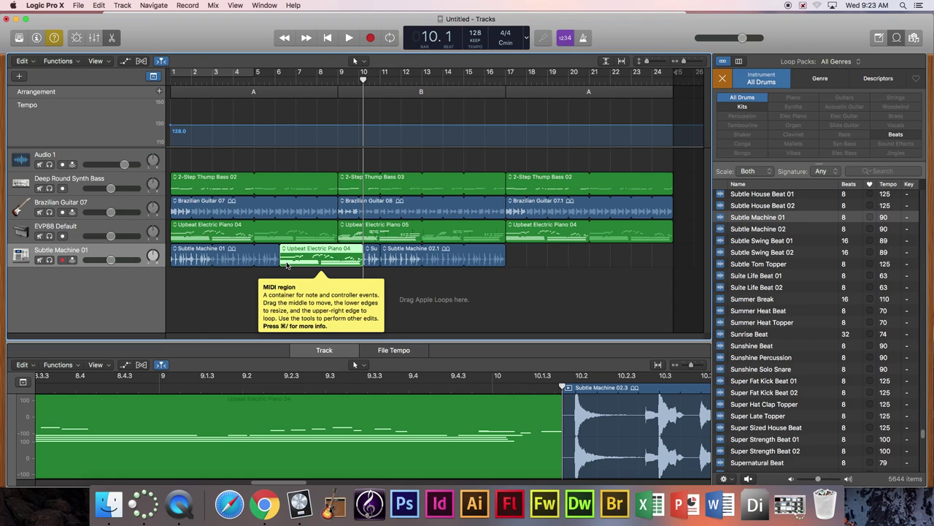
pyautogui.press('super+z')
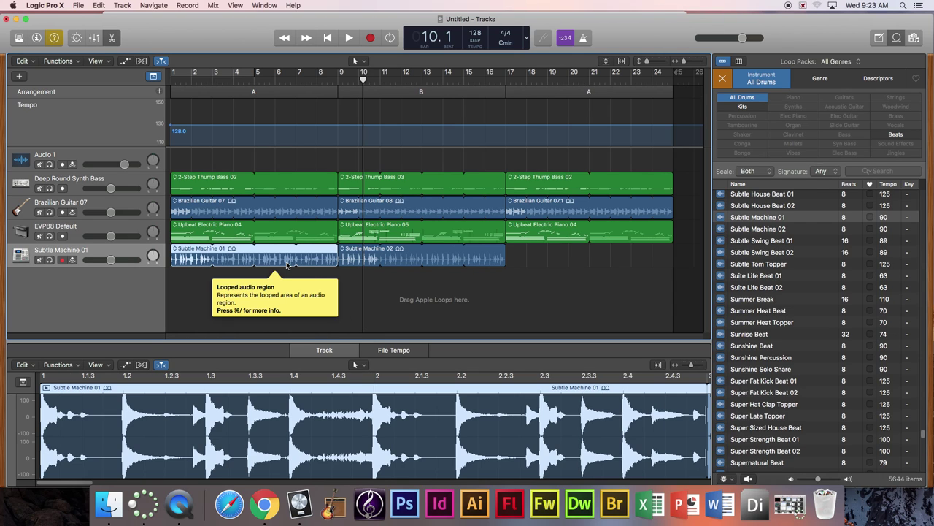
pyautogui.click(509, 74)
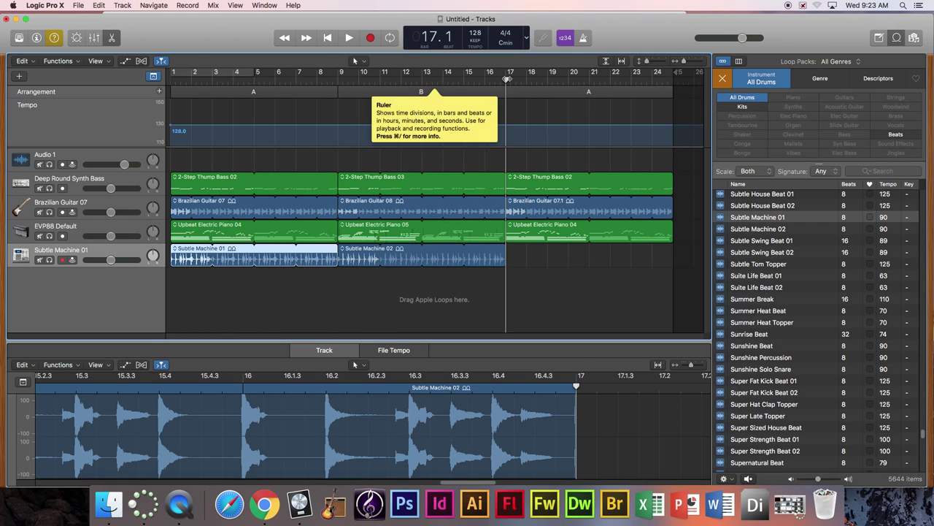
pyautogui.press('super+v')
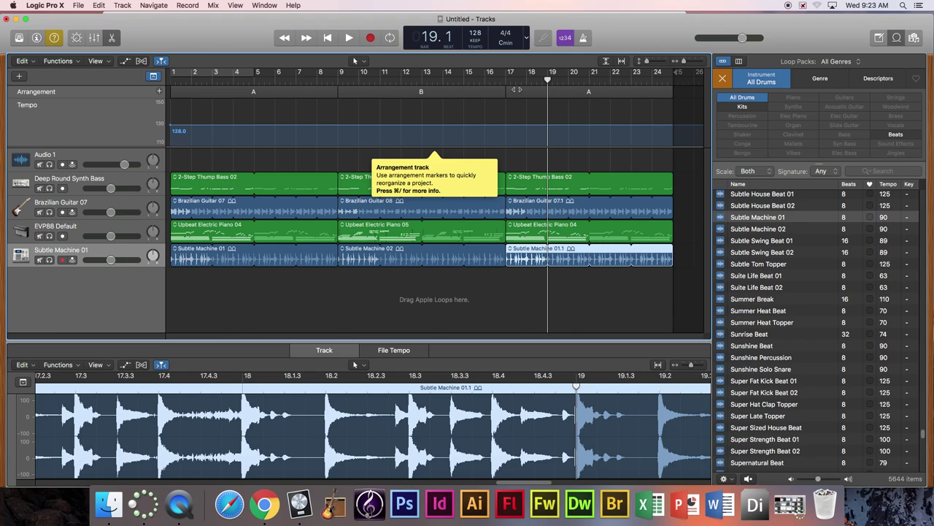
# Step: Delete the empty Audio 1 track, leaving bass, guitar, piano and drum loop tracks
pyautogui.click(87, 159)
pyautogui.press('super+BackSpace')
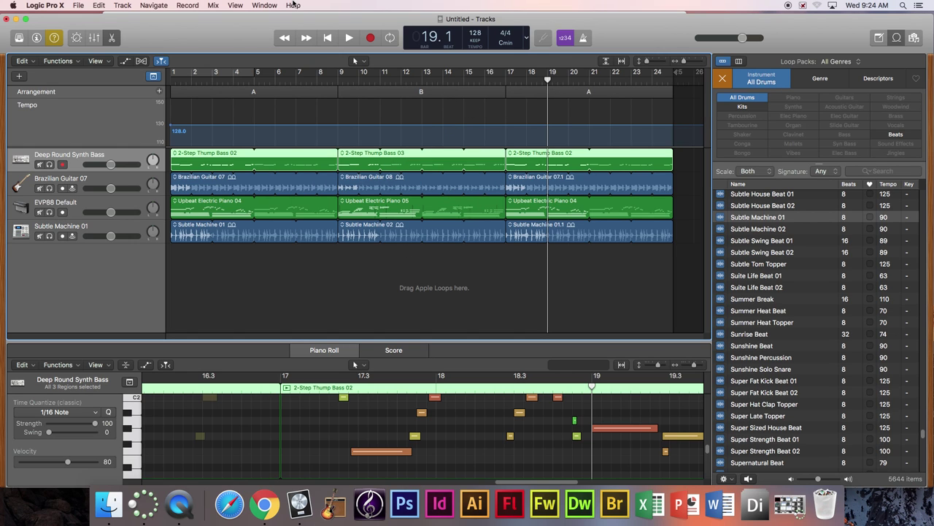
pyautogui.moveTo(235, 29); pyautogui.dragTo(244, 11)
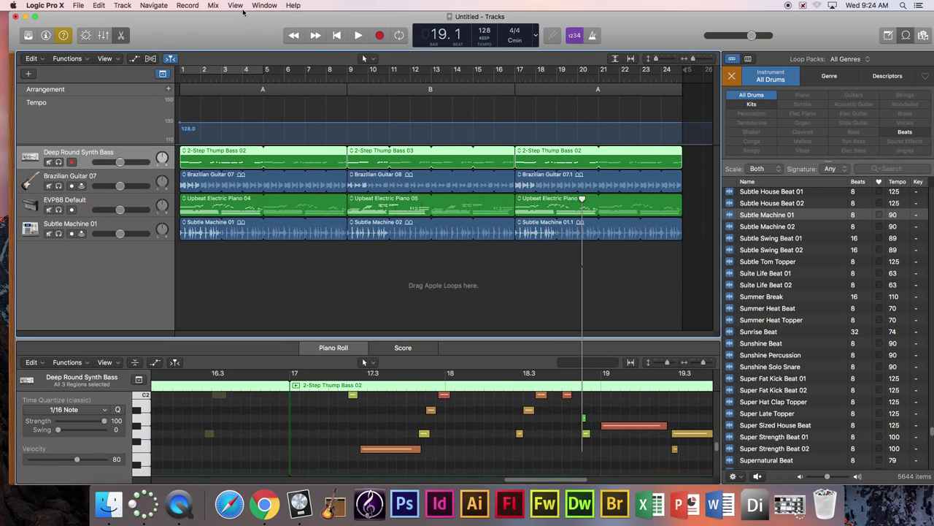
# Step: Create a volume fade-out on the main output (Stereo Out) from the Mix track automation commands
pyautogui.click(213, 5)
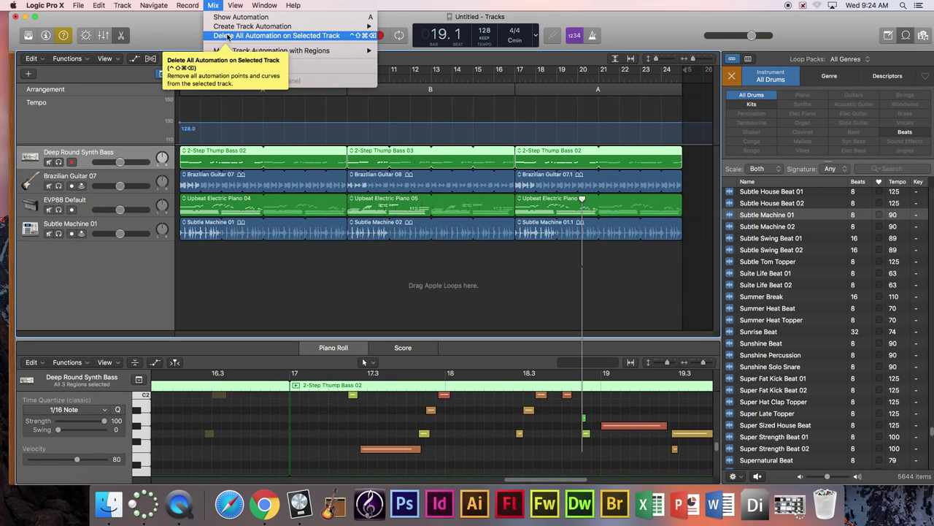
pyautogui.moveTo(241, 29)
pyautogui.click(451, 69)
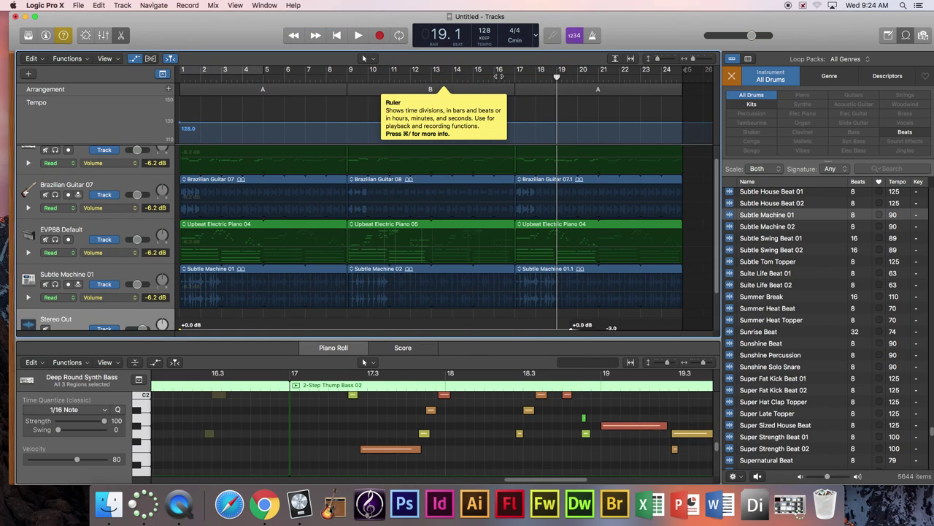
# Step: Play from bar 15 to hear the fade-out ending, then stop
pyautogui.click(473, 78)
pyautogui.press('space')
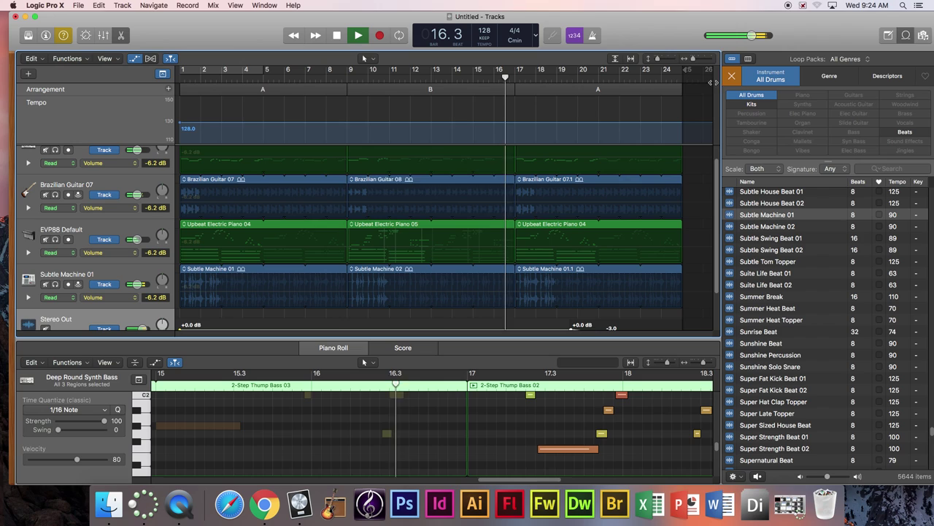
pyautogui.scroll(-3, 715, 176)
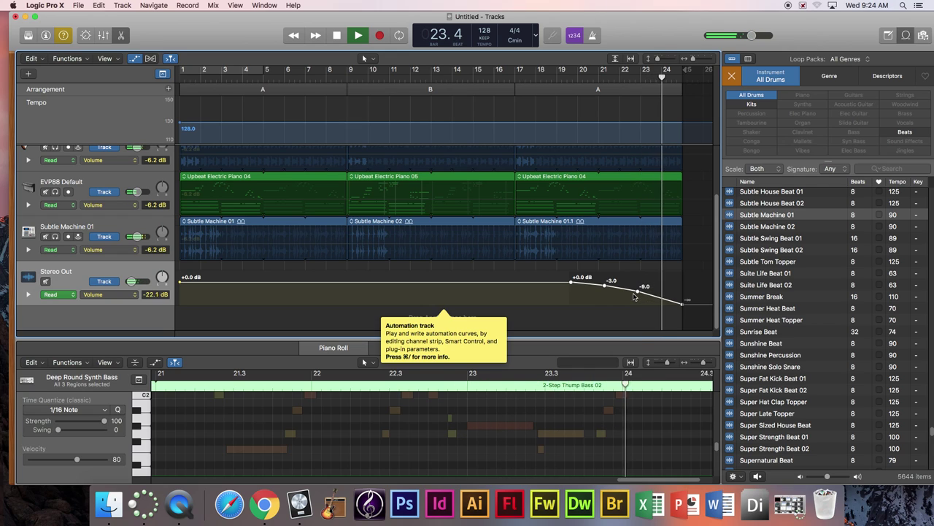
pyautogui.press('space')
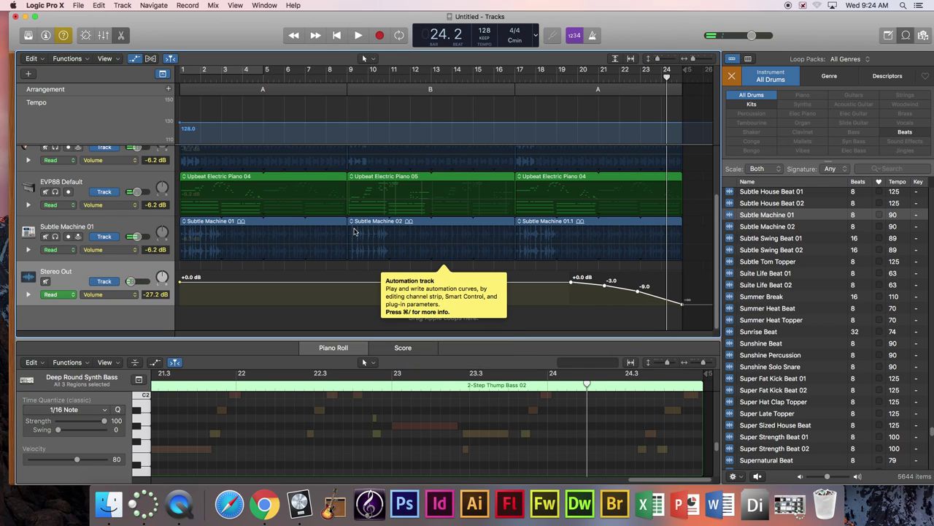
# Step: While playing from bar 6, lower the Brazilian Guitar 07 fader to -13.2 dB
pyautogui.scroll(2, 354, 231)
pyautogui.click(295, 77)
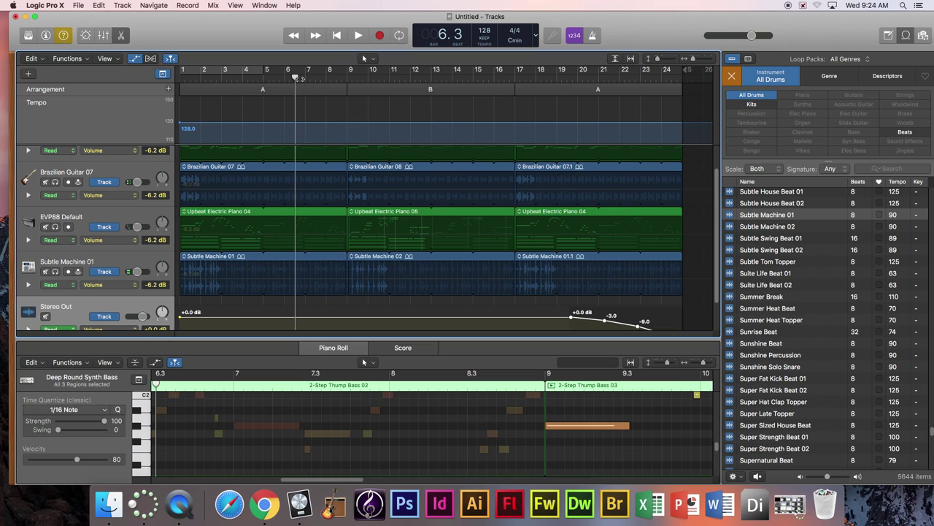
pyautogui.press('space')
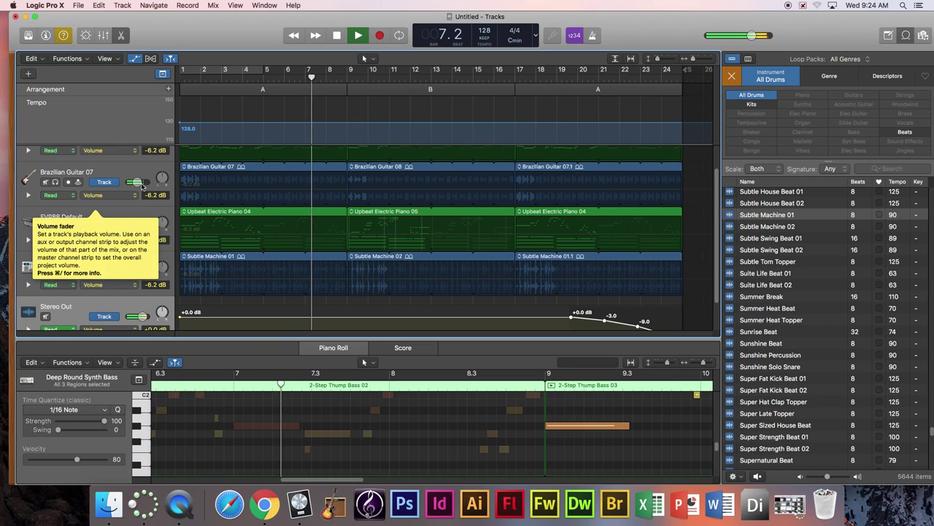
pyautogui.moveTo(143, 186); pyautogui.dragTo(131, 181)
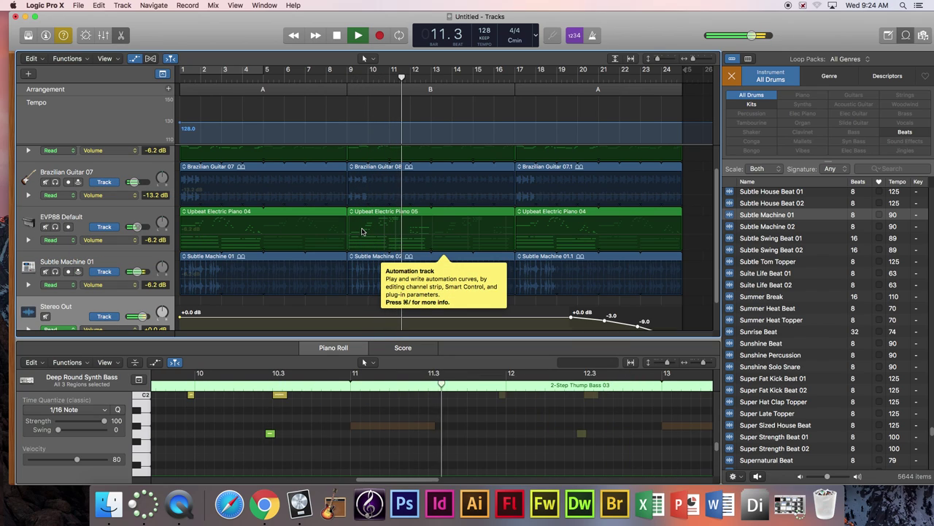
pyautogui.press('space')
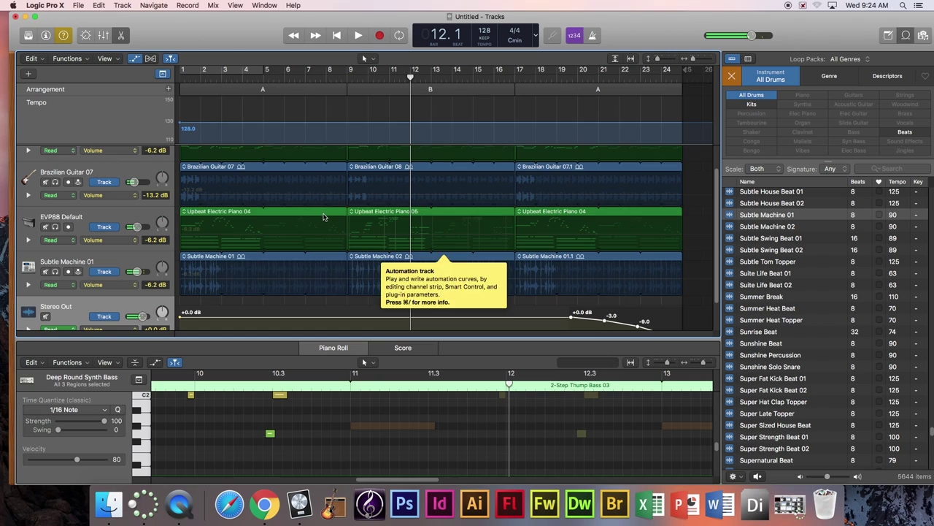
# Step: Drag the Piano Roll divider down to reveal Stereo Out and maximize the project window
pyautogui.scroll(3, 321, 211)
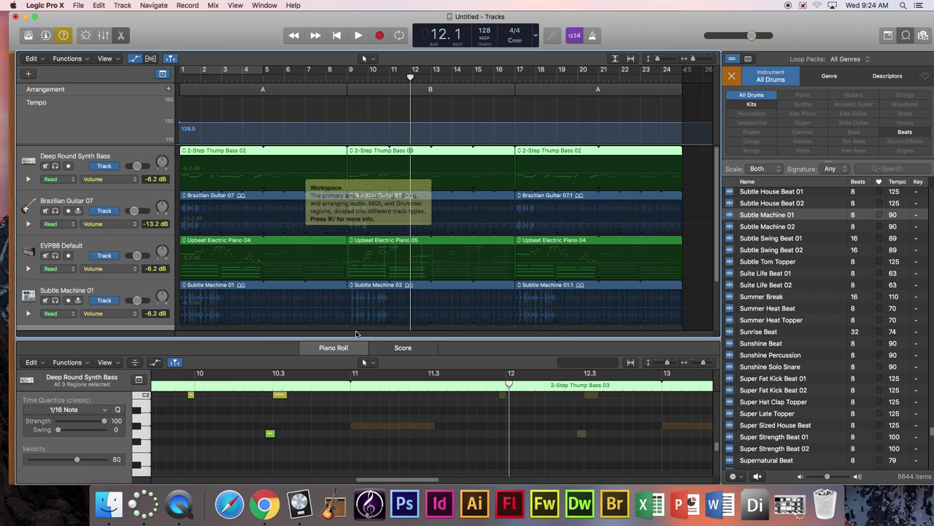
pyautogui.moveTo(357, 339); pyautogui.dragTo(337, 439)
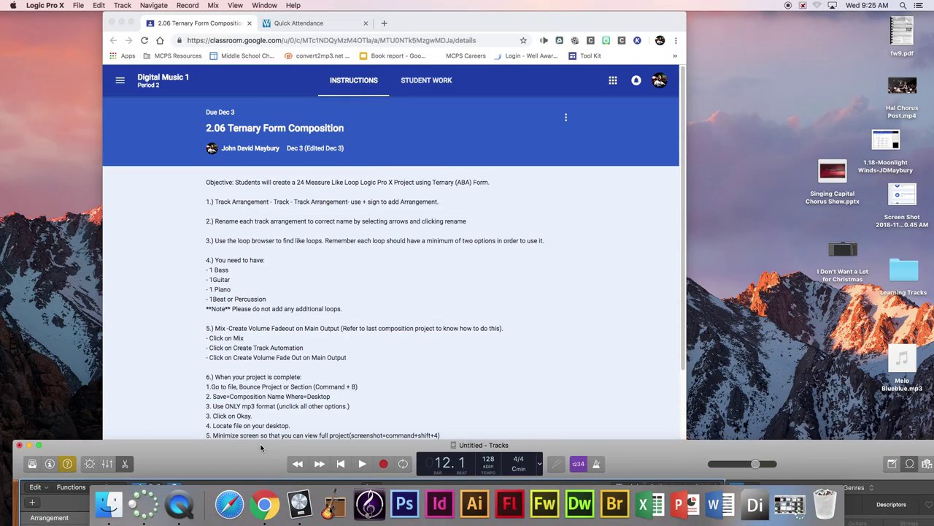
pyautogui.moveTo(260, 446); pyautogui.dragTo(277, 111)
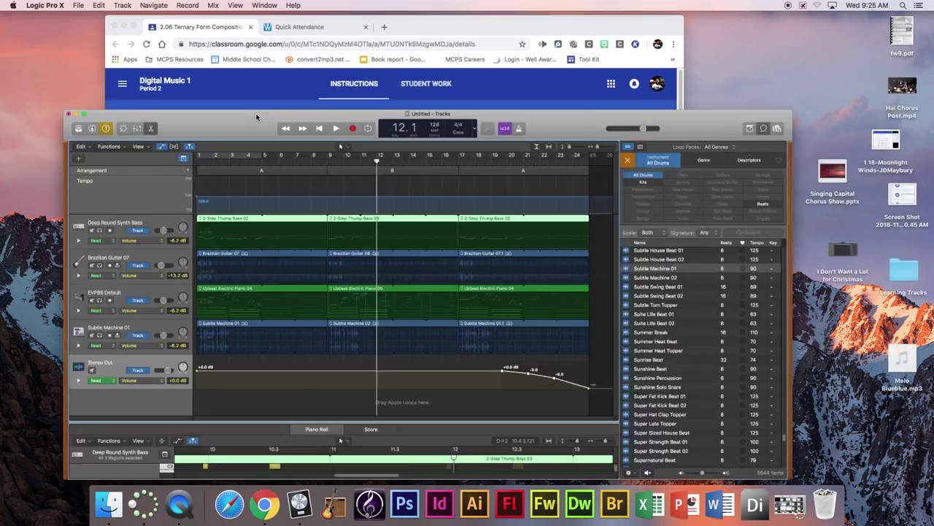
pyautogui.doubleClick(257, 117)
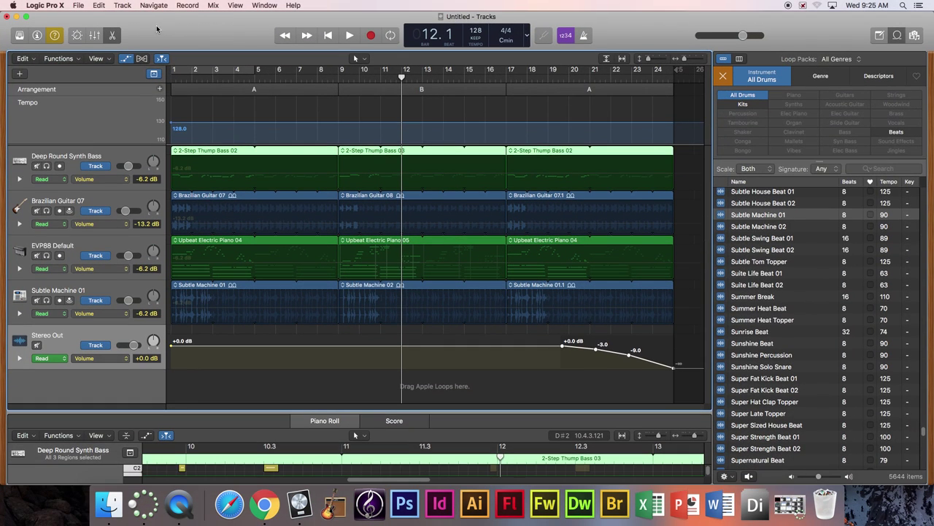
# Step: In Bounce Project or Section, choose MP3 at 160 kbps with ID3 tags and open ID3 Settings
pyautogui.click(82, 6)
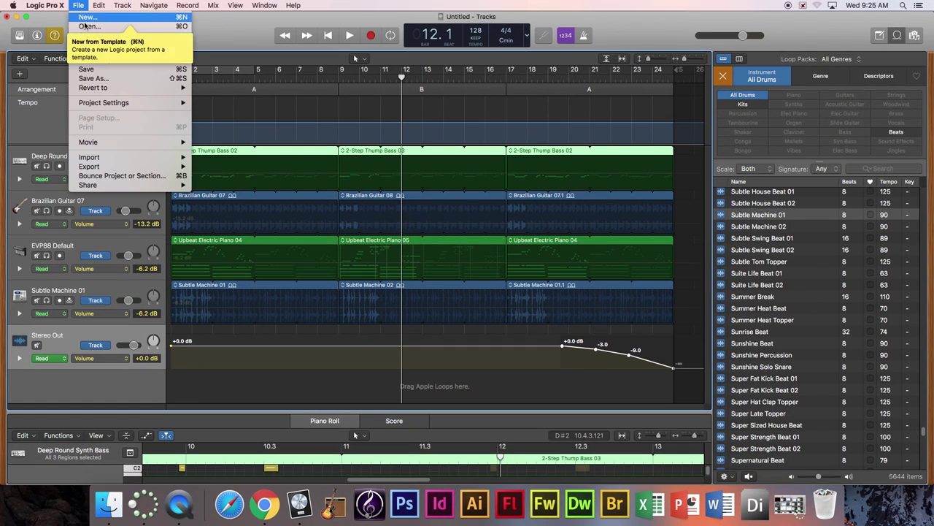
pyautogui.click(117, 177)
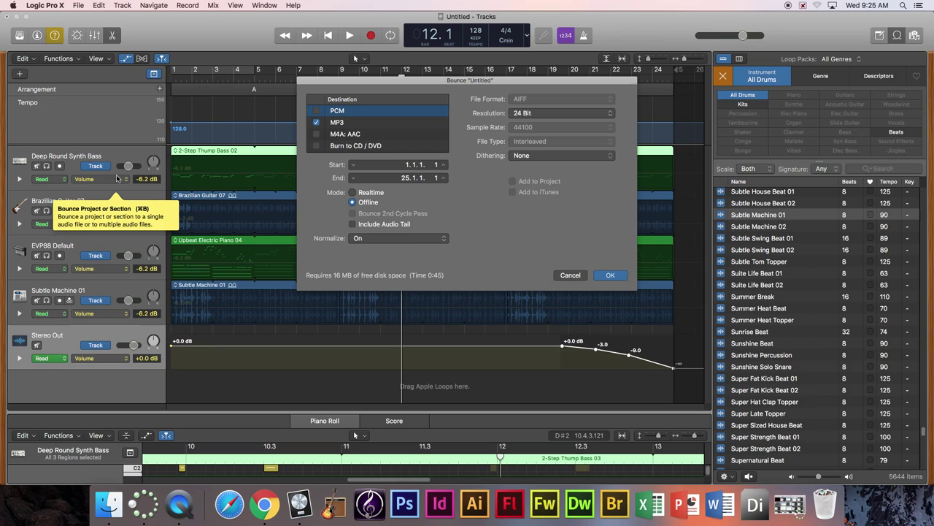
pyautogui.click(338, 122)
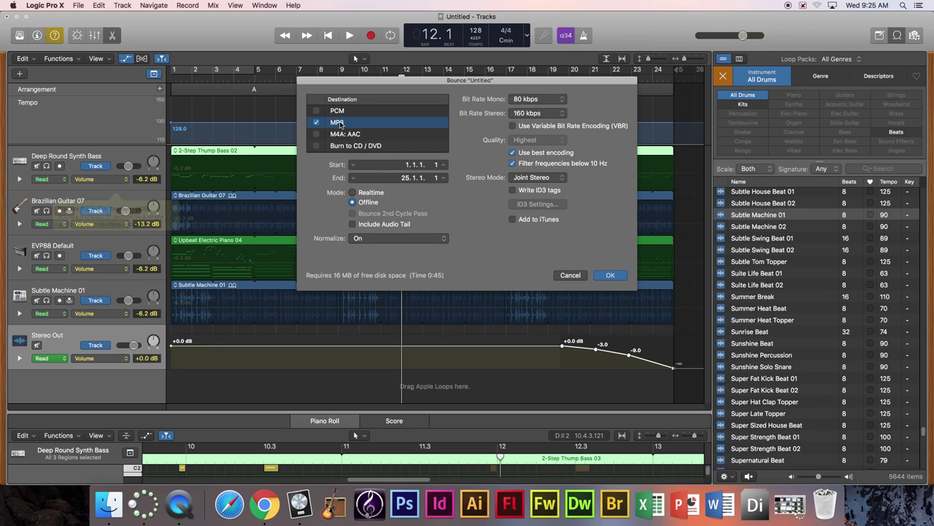
pyautogui.click(326, 111)
pyautogui.click(336, 133)
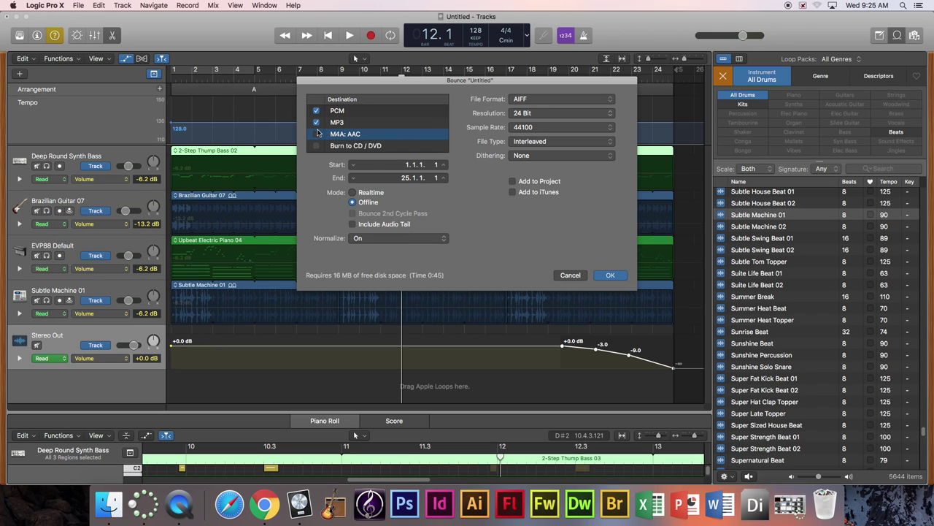
pyautogui.click(316, 112)
pyautogui.click(330, 123)
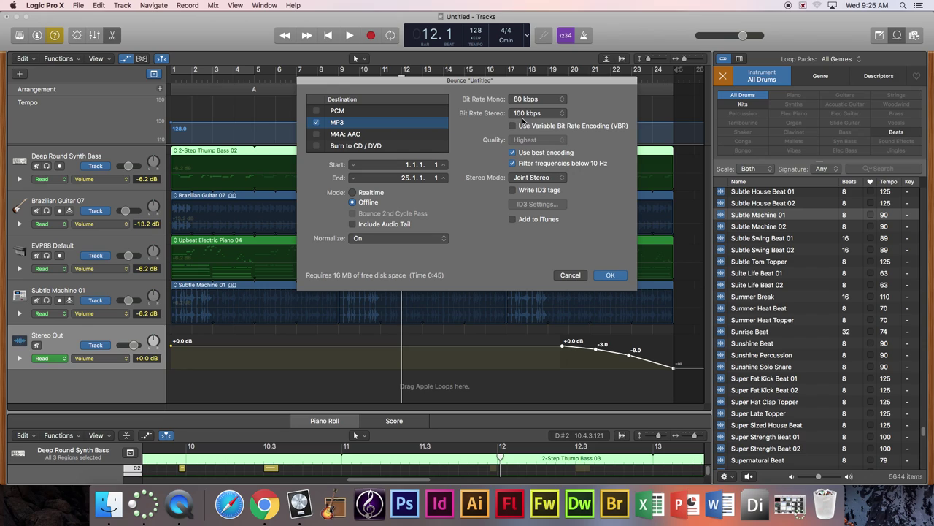
pyautogui.click(519, 204)
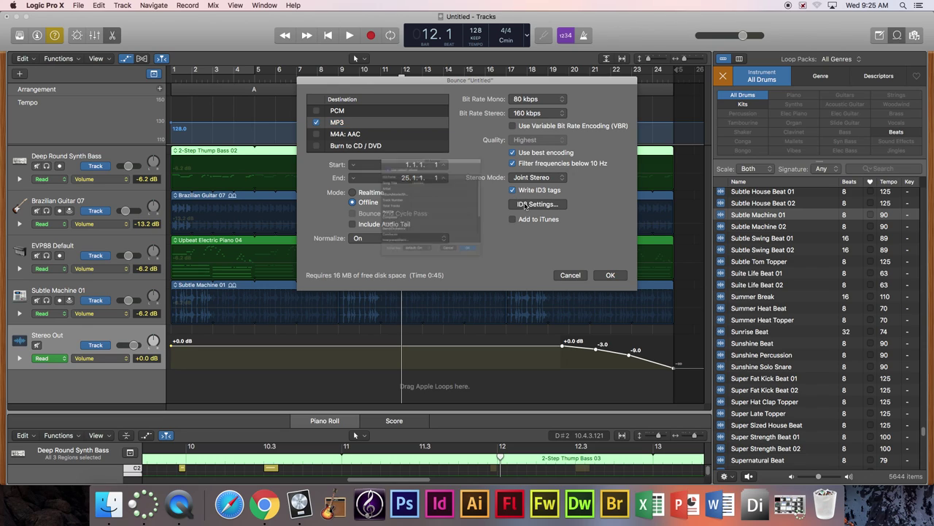
# Step: Enter title Groovy Loovie, the artist's name, album The Way of the Class, track 01, and confirm
pyautogui.click(410, 161)
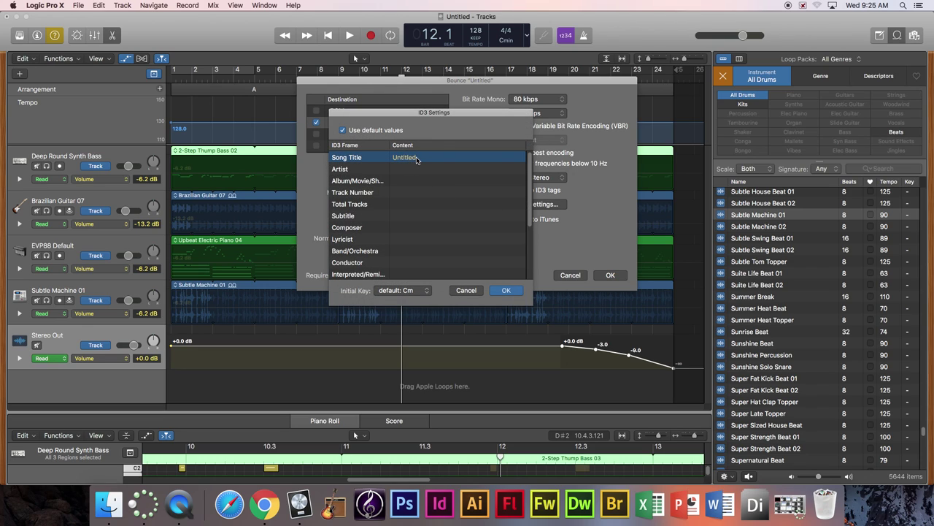
pyautogui.click(417, 160)
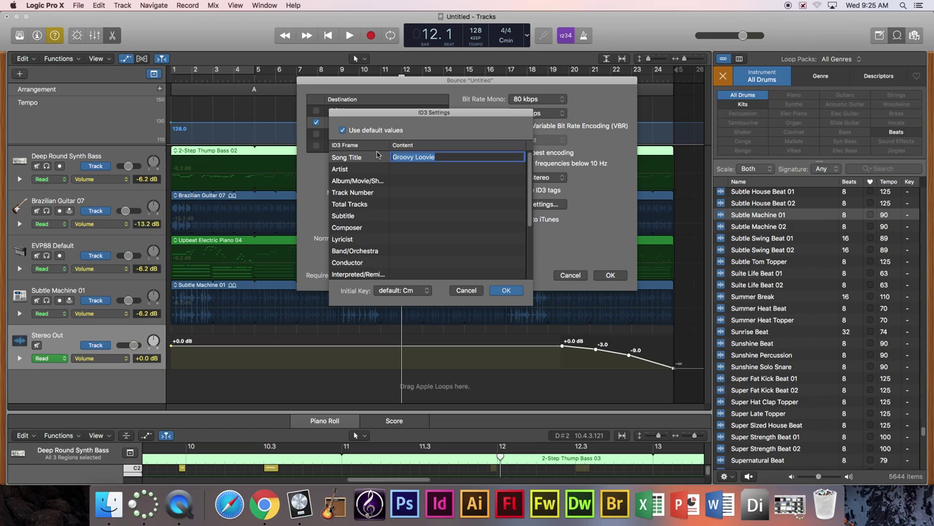
pyautogui.click(398, 171)
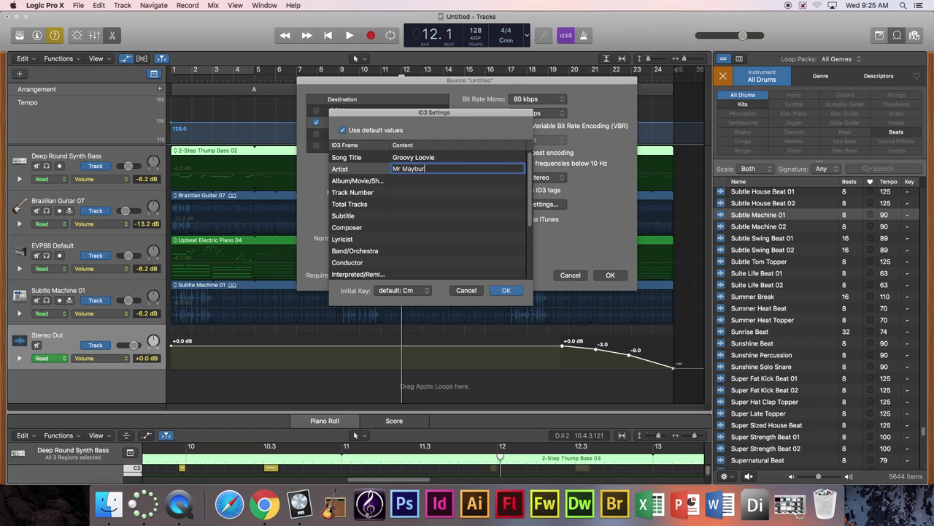
pyautogui.click(401, 184)
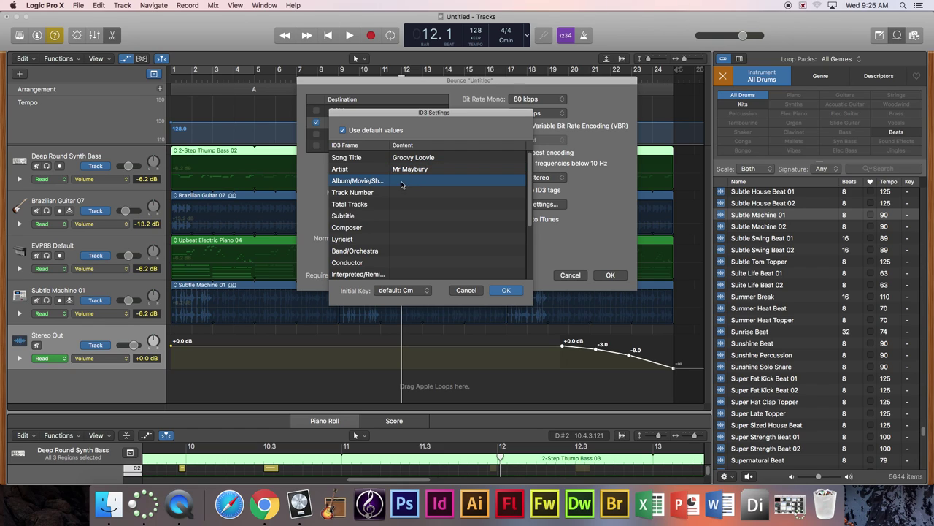
pyautogui.click(395, 186)
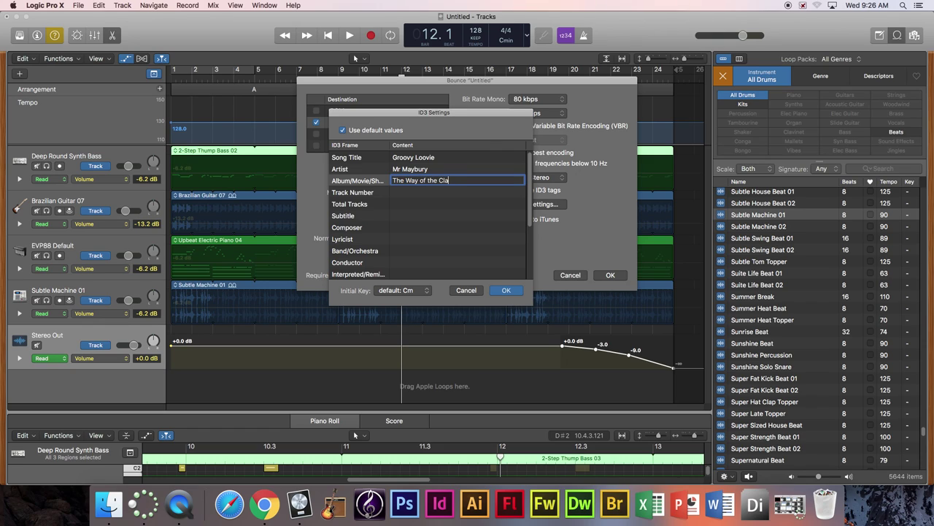
pyautogui.click(395, 193)
pyautogui.click(396, 193)
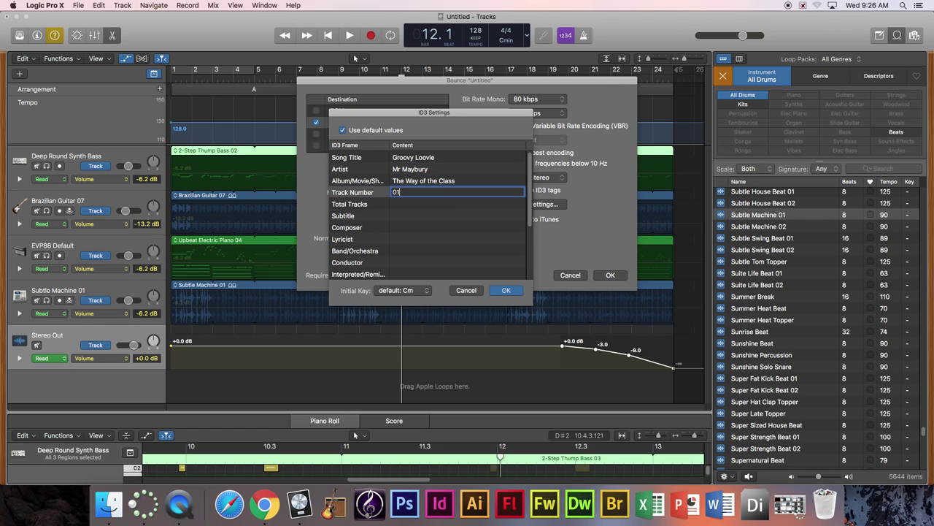
pyautogui.click(505, 290)
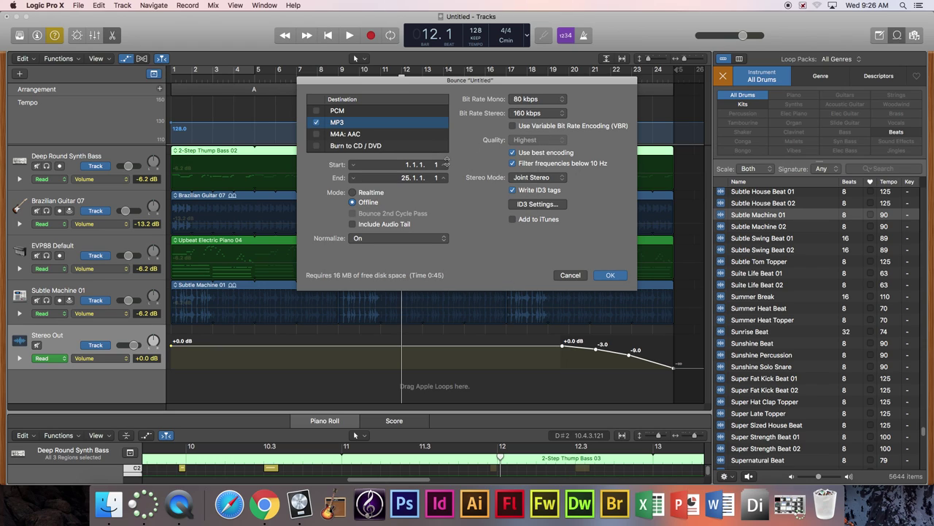
# Step: Confirm the MP3 options, name the file Groovy Loovie, and bounce it to the Desktop
pyautogui.click(610, 276)
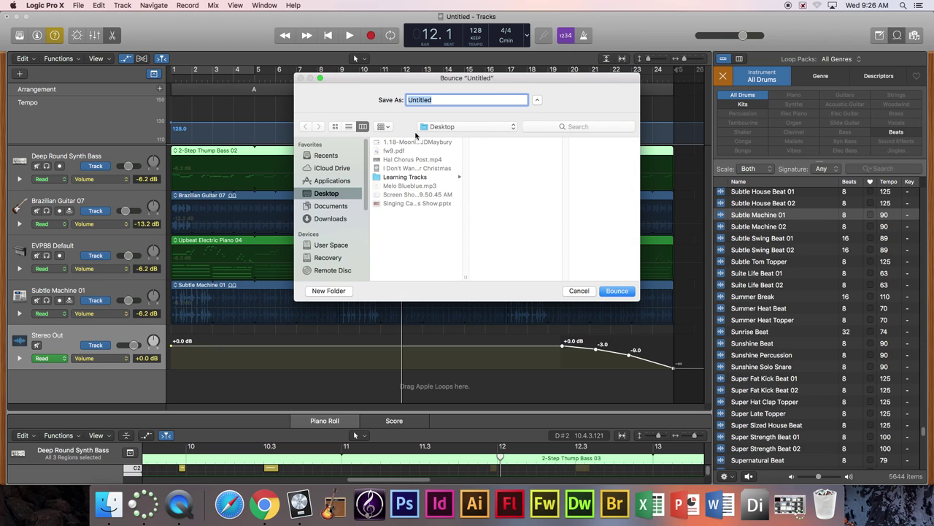
pyautogui.write('Groovy Louie')
pyautogui.click(619, 291)
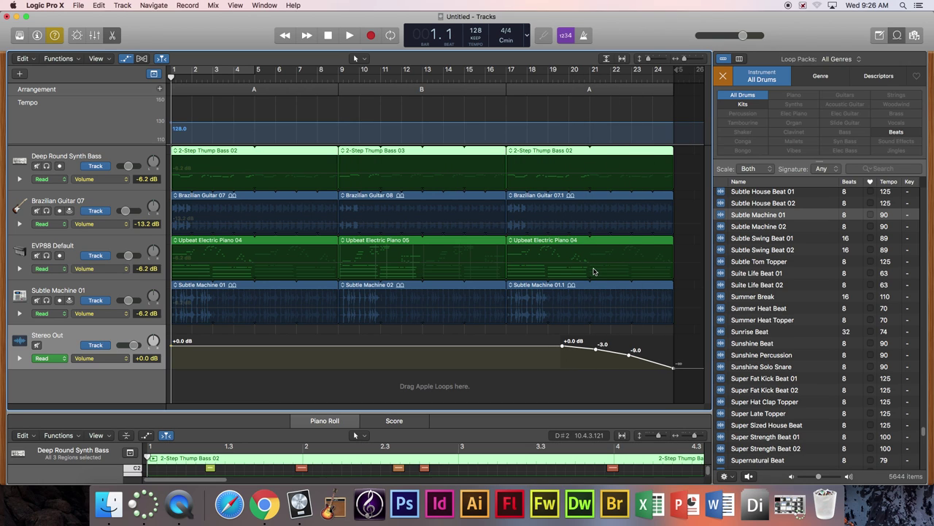
pyautogui.doubleClick(659, 20)
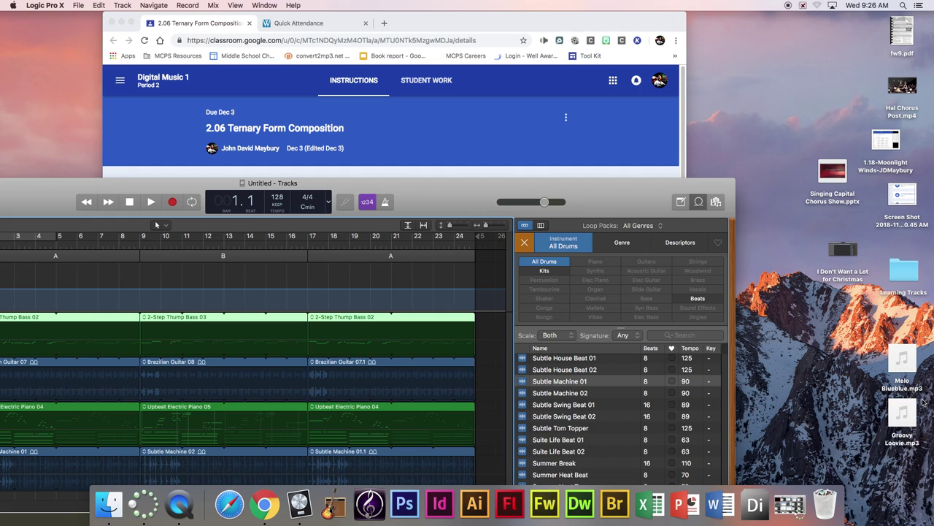
pyautogui.click(903, 414)
pyautogui.click(903, 414)
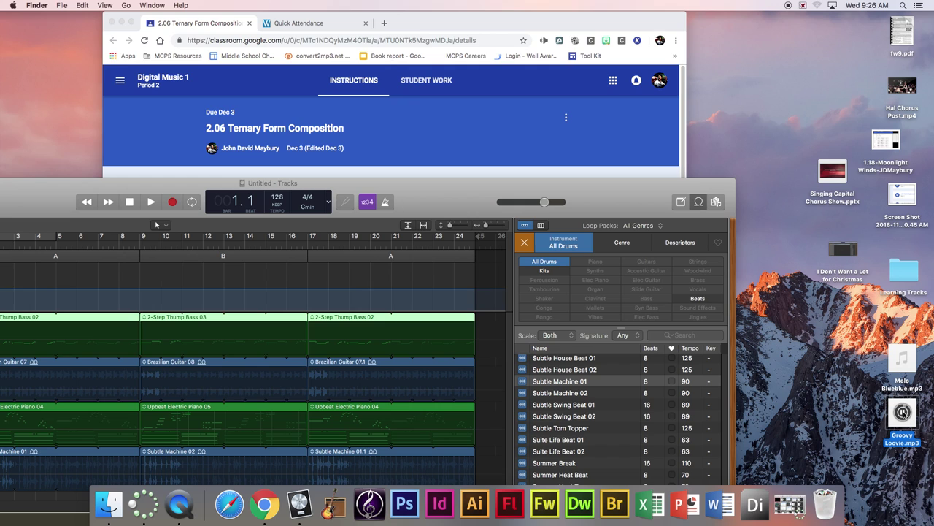
pyautogui.doubleClick(460, 192)
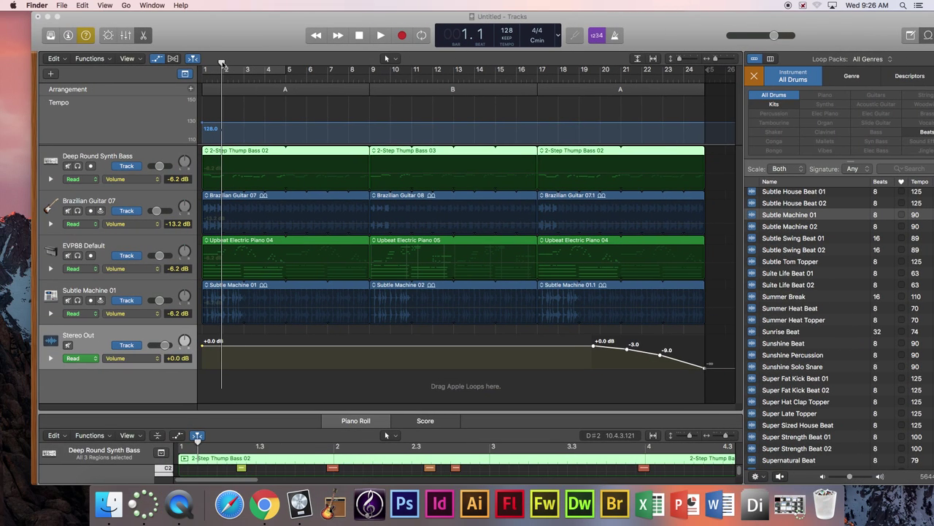
# Step: Bring the project forward and play the arrangement from bar 1
pyautogui.click(222, 64)
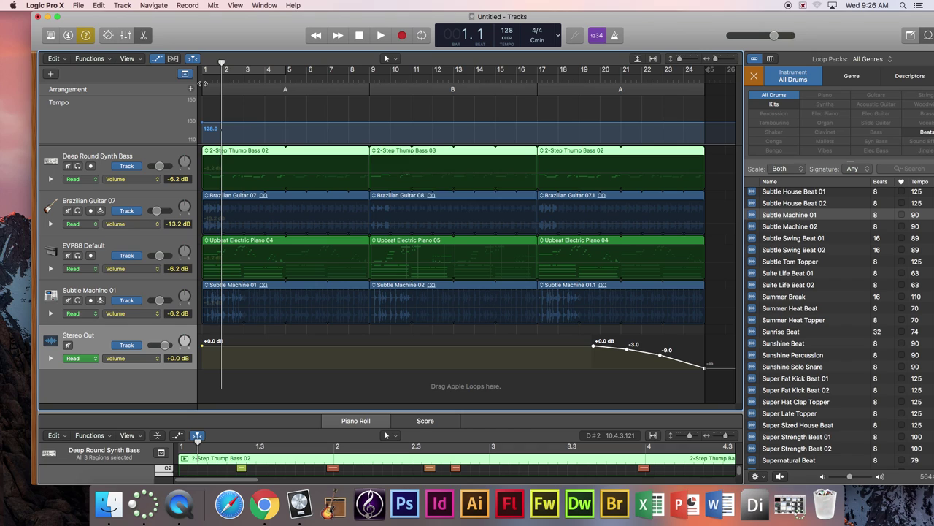
pyautogui.click(202, 77)
pyautogui.press('space')
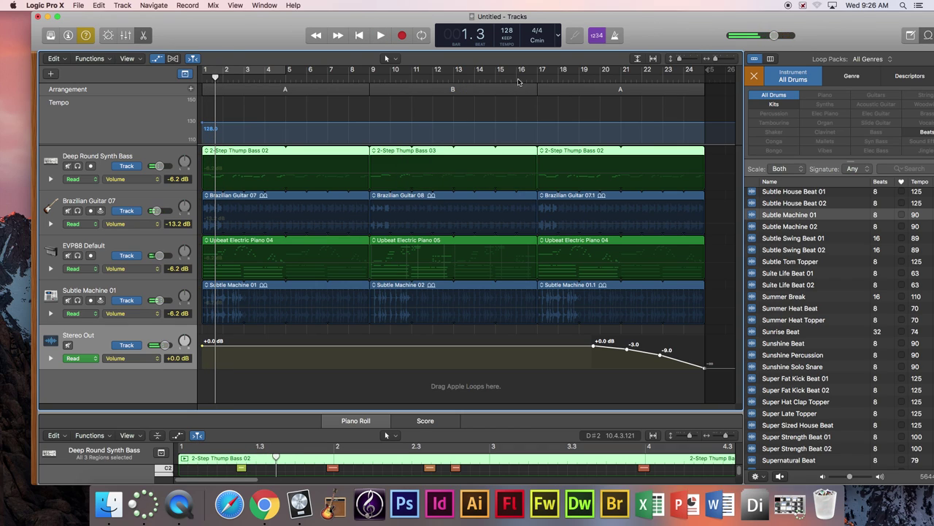
# Step: Stop playback, screenshot the whole project window, and move the window aside to show the Desktop
pyautogui.press('space')
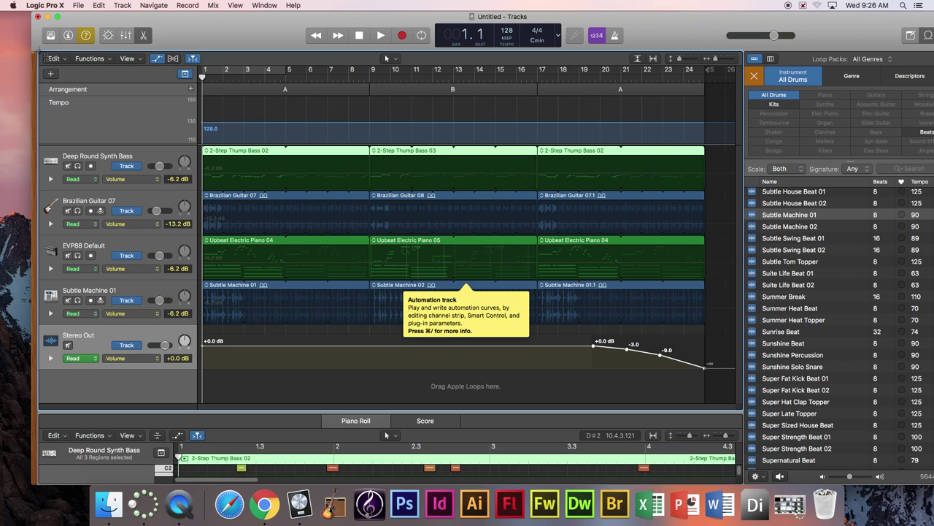
pyautogui.moveTo(39, 51); pyautogui.dragTo(751, 413)
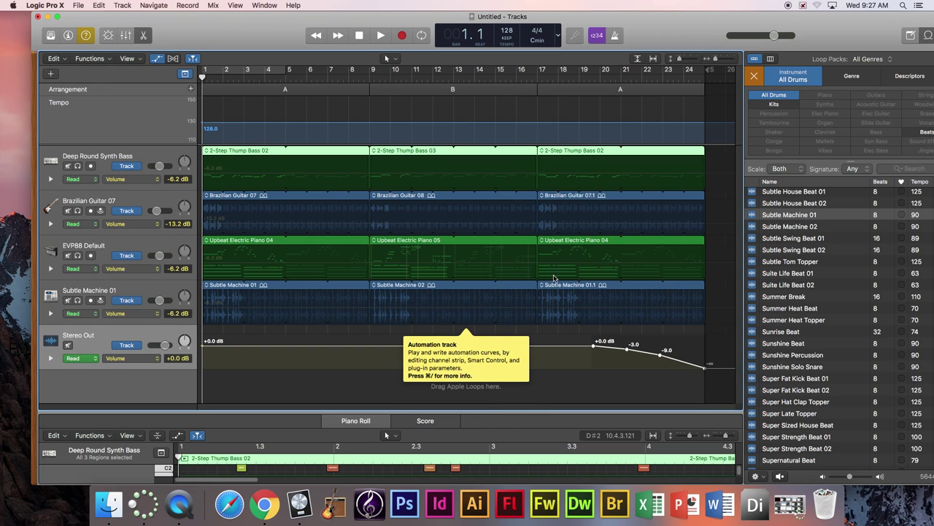
pyautogui.moveTo(678, 39); pyautogui.dragTo(378, 11)
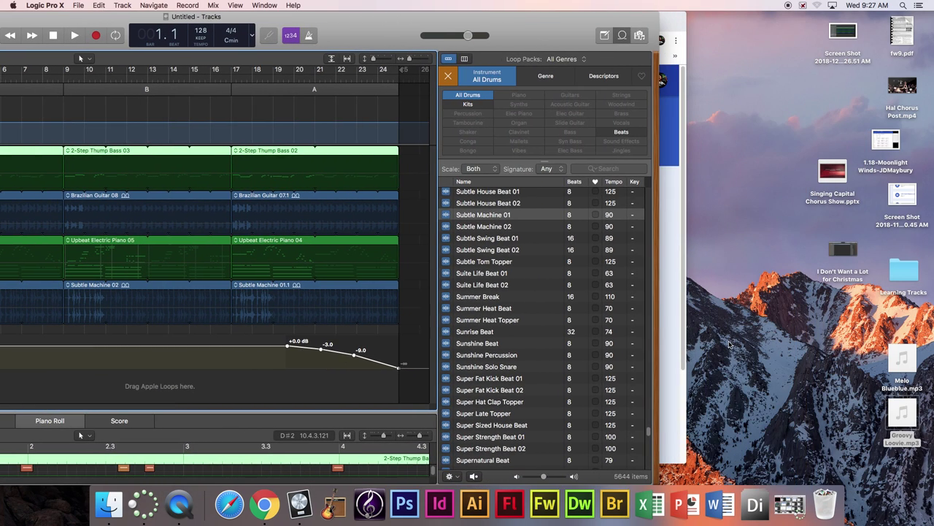
# Step: Rename the new screenshot Groovy Loovie and drag it beside Groovy Loovie.mp3
pyautogui.click(840, 60)
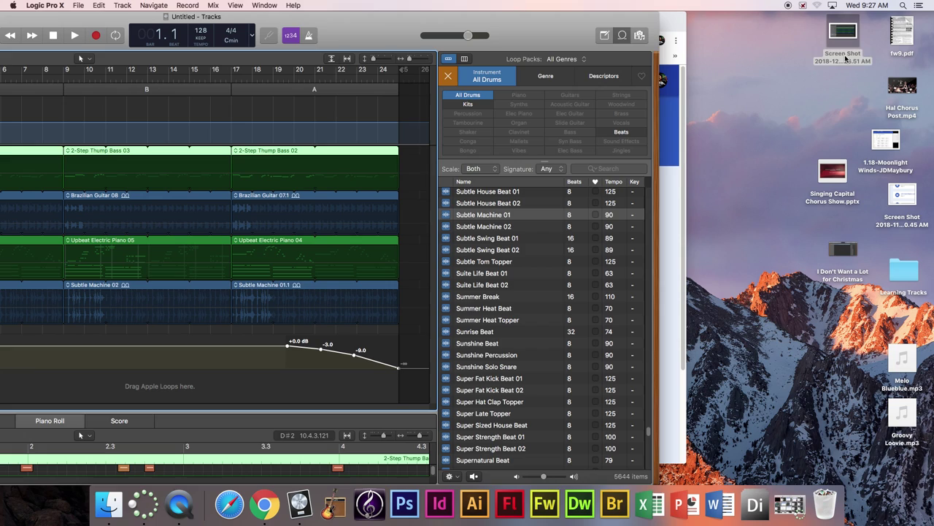
pyautogui.click(840, 65)
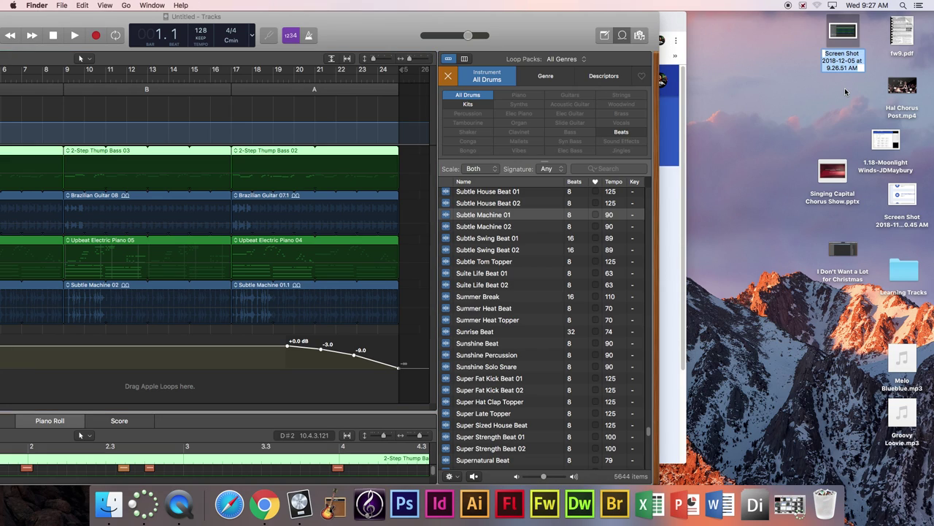
pyautogui.write('Groovy Loovie')
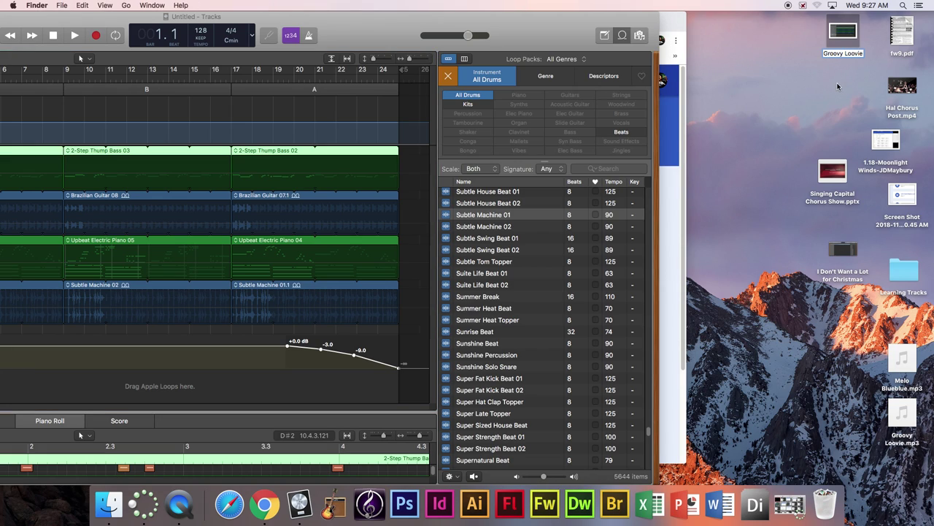
pyautogui.press('Return')
pyautogui.moveTo(849, 44); pyautogui.dragTo(844, 437)
# Step: Undo a trial 2.06 prefix so the name stays Groovy Loovie, then restore Logic to full screen
pyautogui.click(845, 438)
pyautogui.press('super+c')
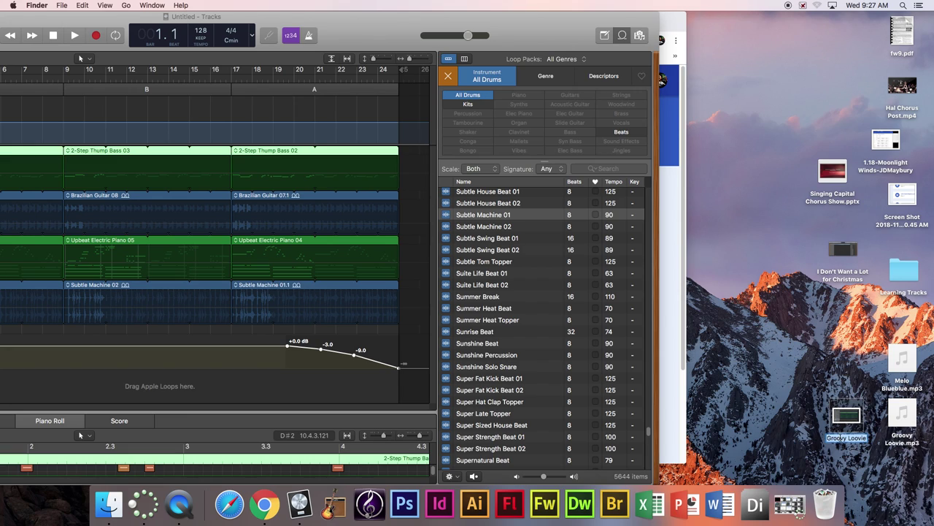
pyautogui.doubleClick(856, 437)
pyautogui.write('2.06')
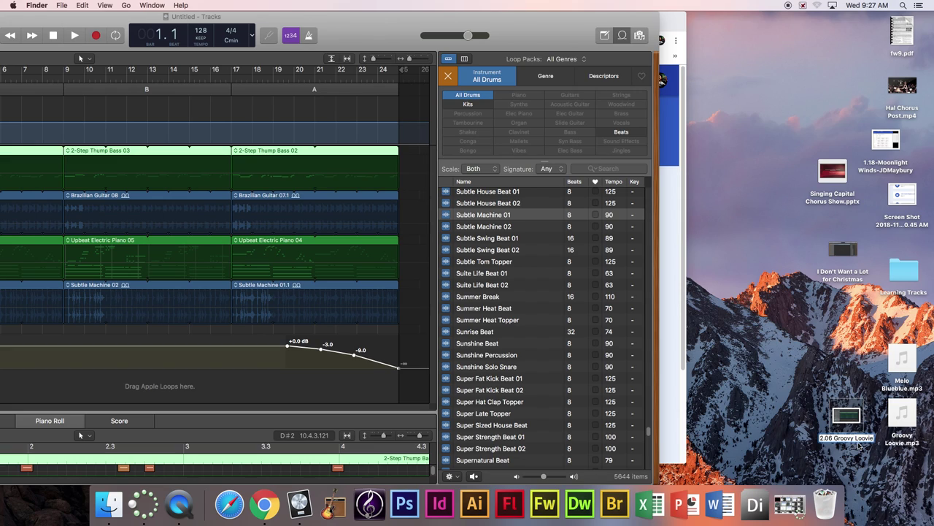
pyautogui.press('BackSpace')
pyautogui.press('BackSpace')
pyautogui.press('BackSpace')
pyautogui.press('BackSpace')
pyautogui.press('BackSpace')
pyautogui.click(808, 367)
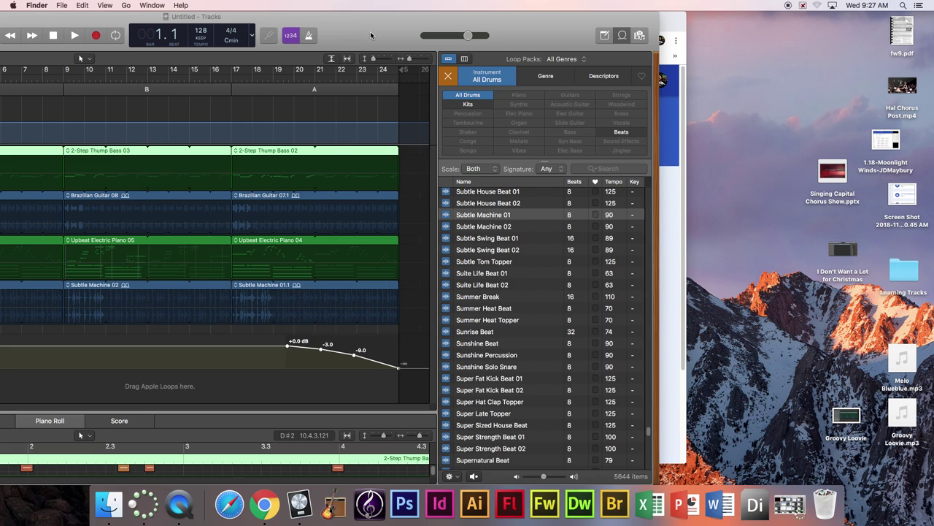
pyautogui.moveTo(403, 27); pyautogui.dragTo(475, 28)
pyautogui.doubleClick(475, 28)
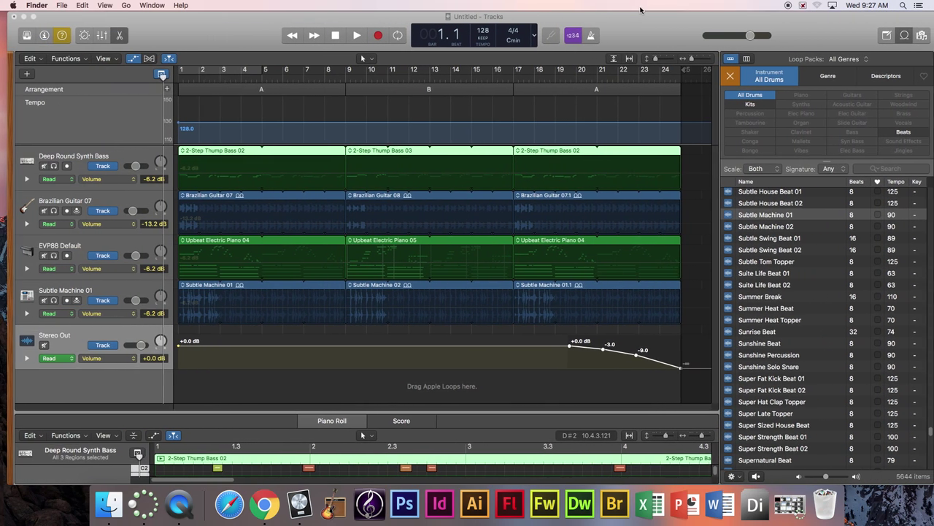
# Step: Begin Save As with the name '2.06 Groovy Loovie' on the Desktop, then switch to Chrome
pyautogui.click(62, 6)
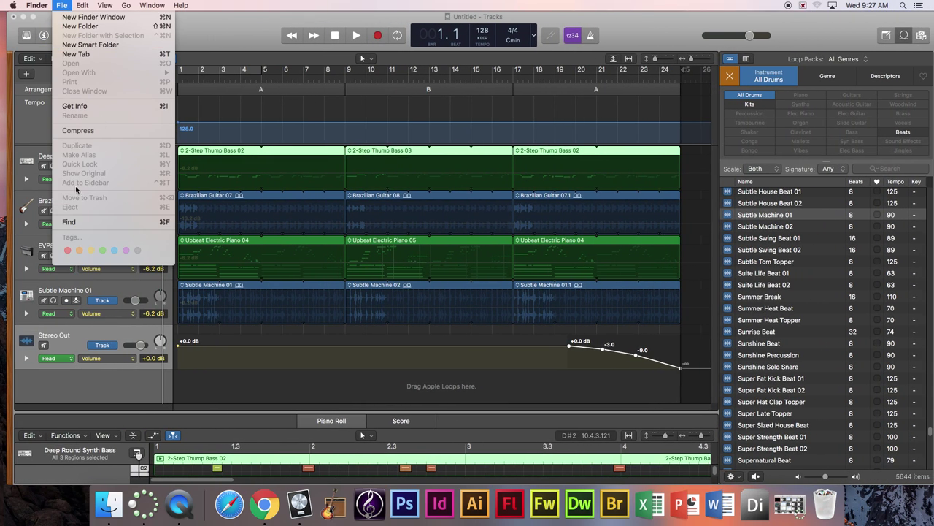
pyautogui.click(184, 26)
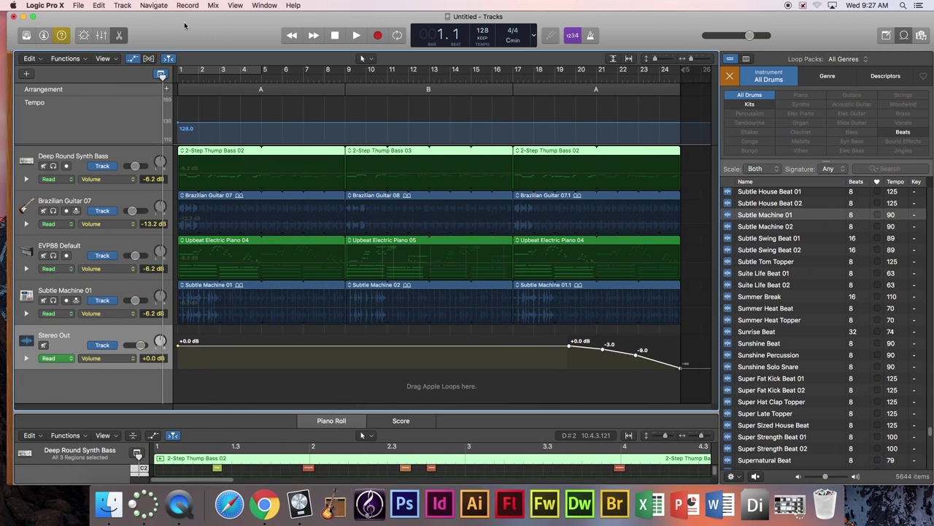
pyautogui.click(78, 6)
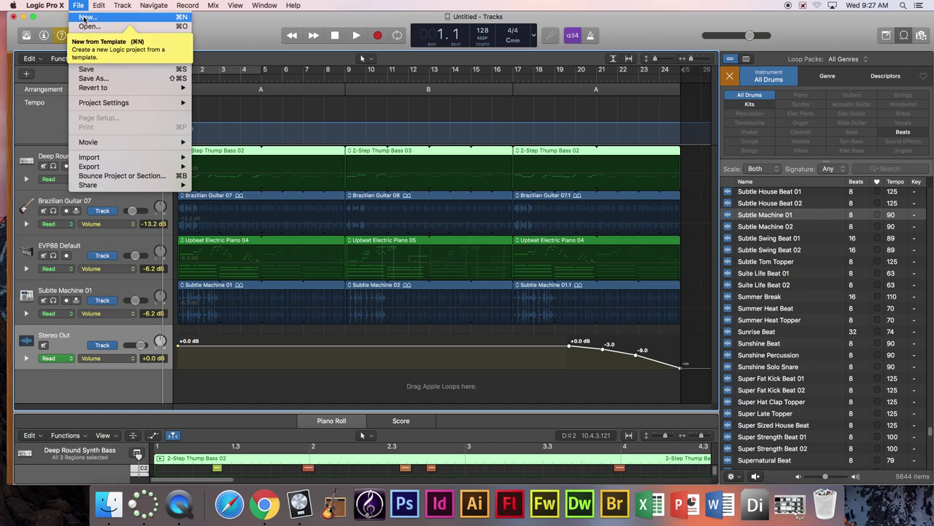
pyautogui.click(96, 78)
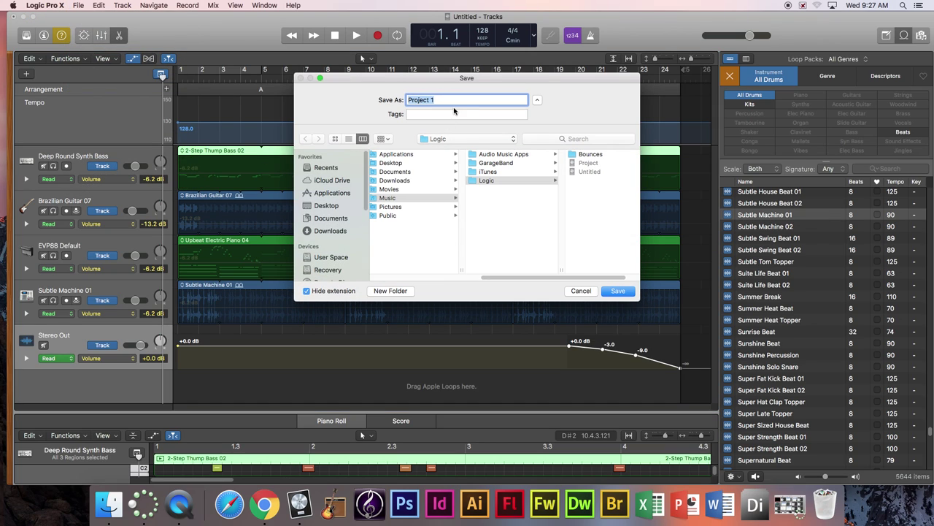
pyautogui.write('2.06')
pyautogui.press('super+v')
pyautogui.click(327, 205)
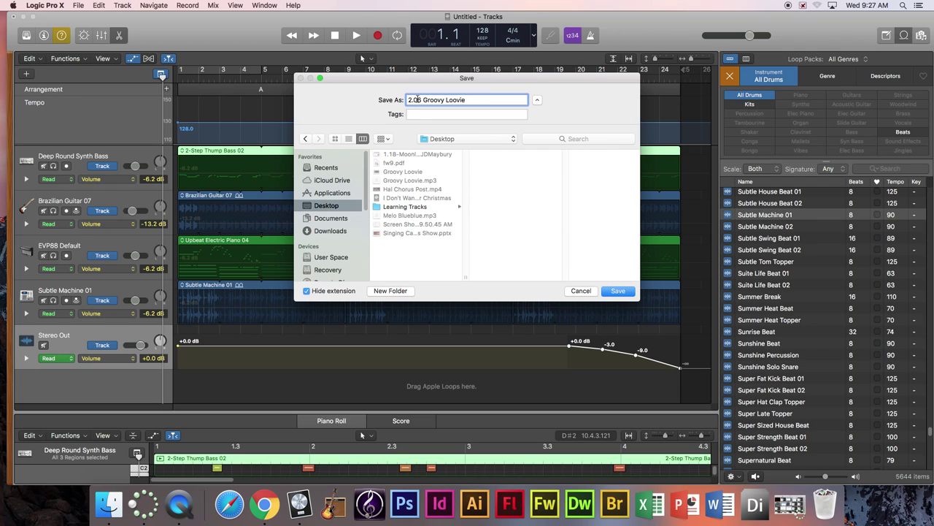
pyautogui.press('super+Tab')
pyautogui.press('super+Tab')
pyautogui.press('super+Tab')
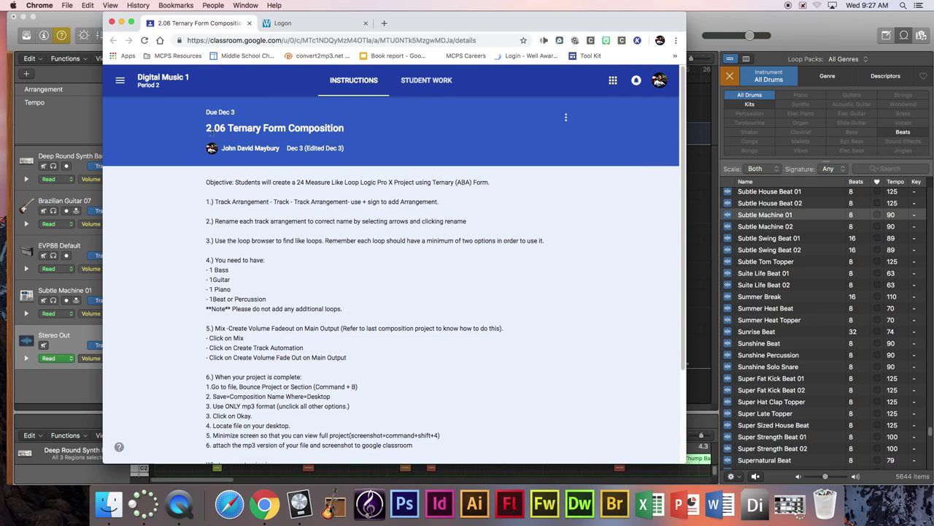
# Step: Copy the assignment title from Classroom and paste it over the Save As file name
pyautogui.press('super+Tab')
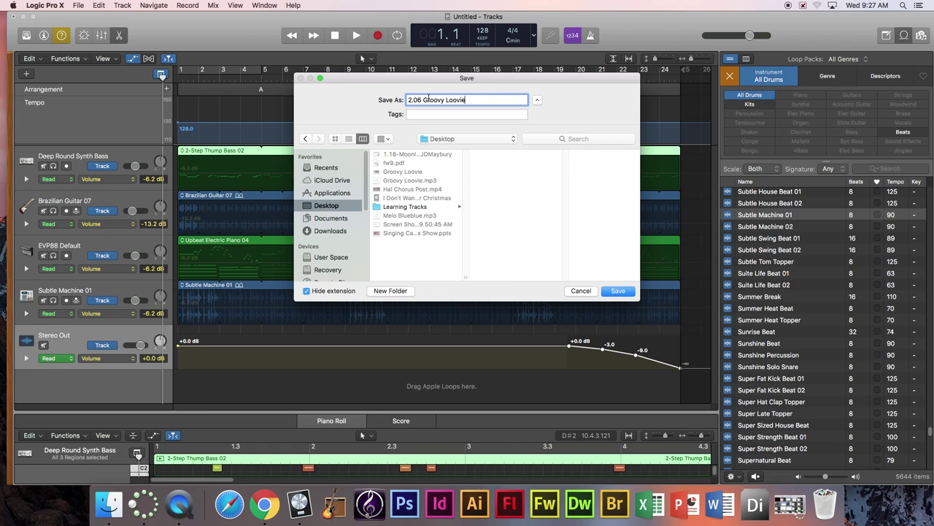
pyautogui.press('super+Tab')
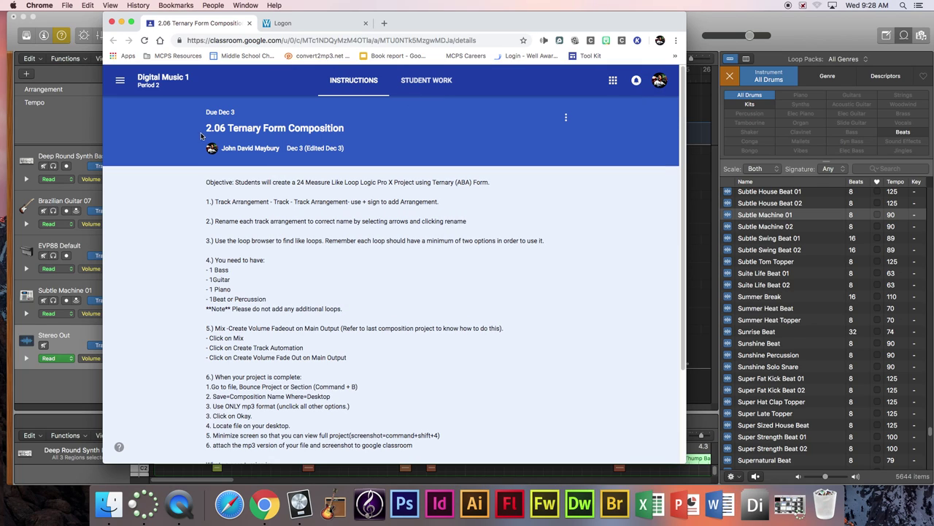
pyautogui.moveTo(205, 132); pyautogui.dragTo(344, 130)
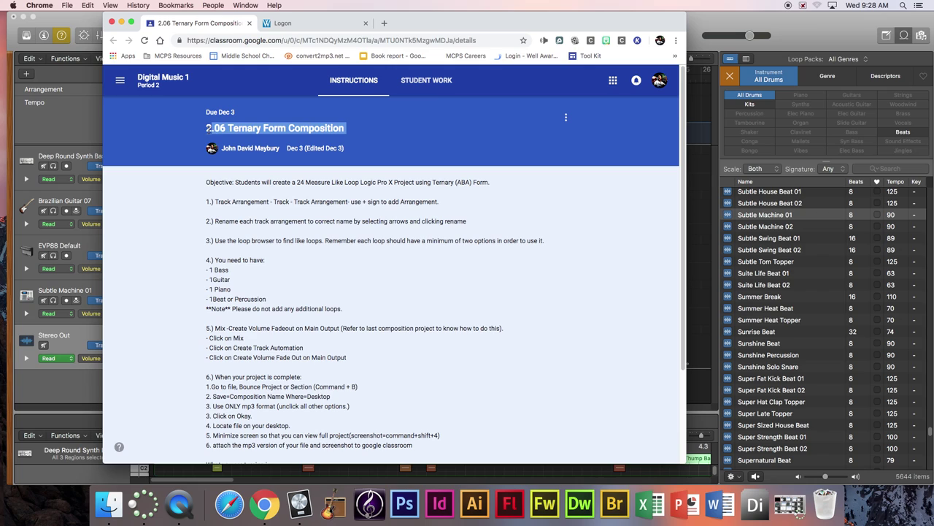
pyautogui.click(205, 126)
pyautogui.press('super+c')
pyautogui.press('super+Tab')
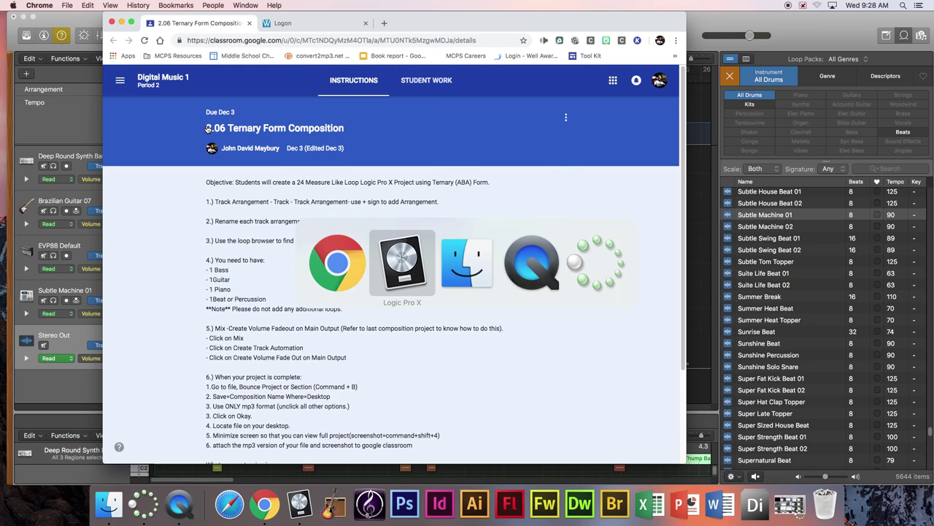
pyautogui.moveTo(469, 99); pyautogui.dragTo(367, 100)
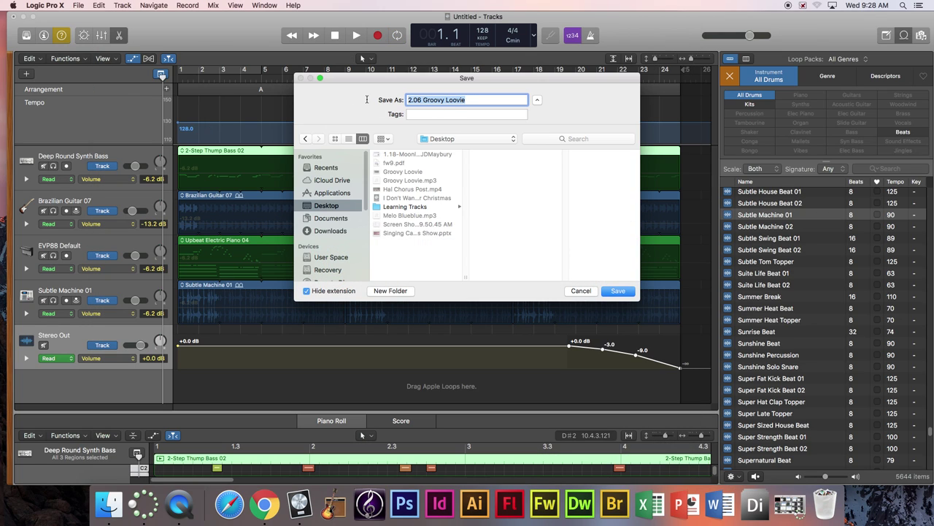
pyautogui.press('super+v')
# Step: Recopy '2.06 Ternary Form Composition' from Chrome, paste it as the file name, and save
pyautogui.moveTo(465, 98); pyautogui.dragTo(377, 97)
pyautogui.press('super+Tab')
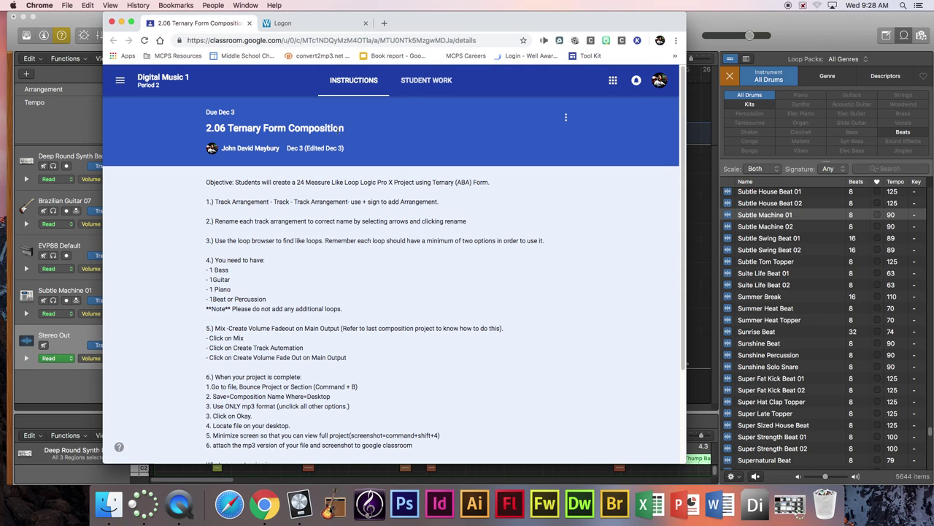
pyautogui.moveTo(349, 129); pyautogui.dragTo(208, 128)
pyautogui.press('super+c')
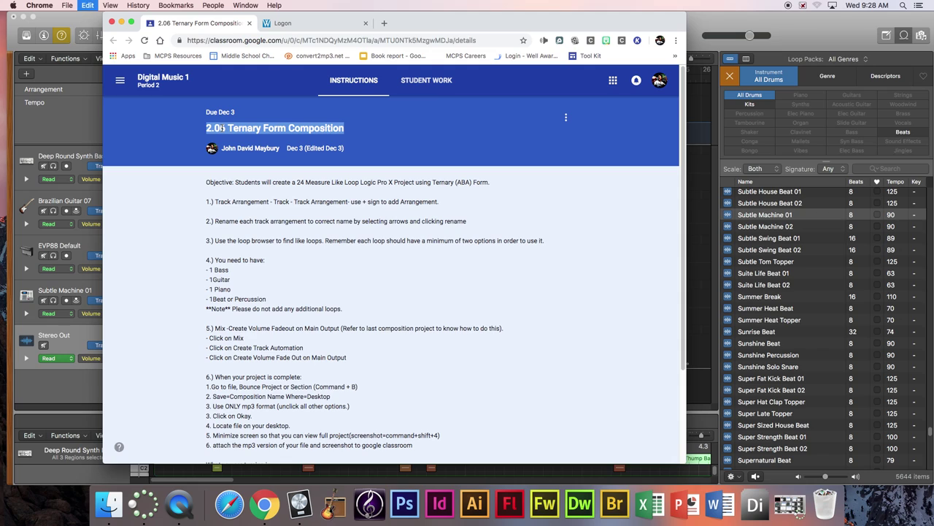
pyautogui.press('super+Tab')
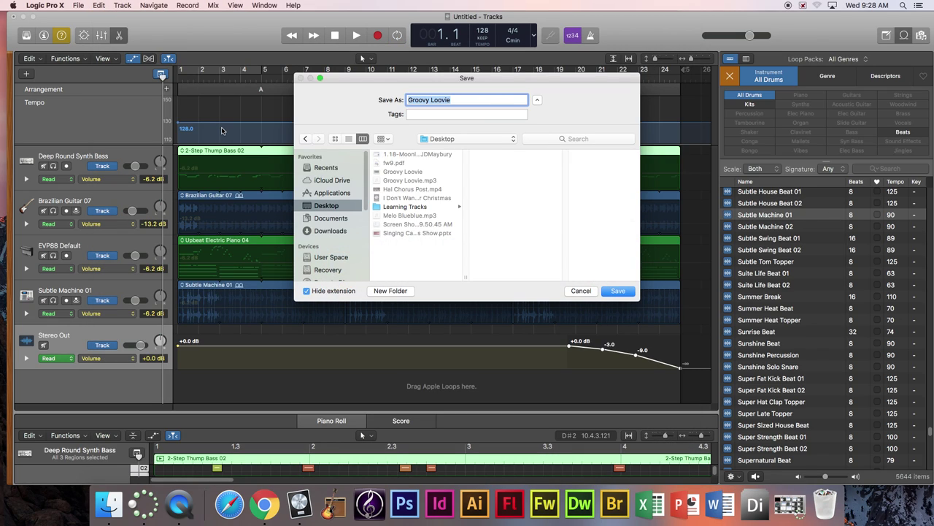
pyautogui.press('super+v')
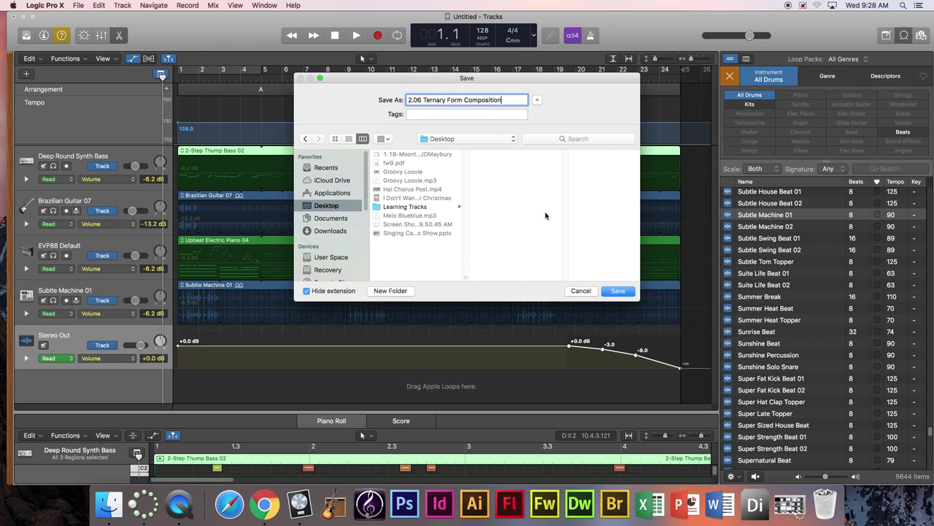
pyautogui.click(617, 291)
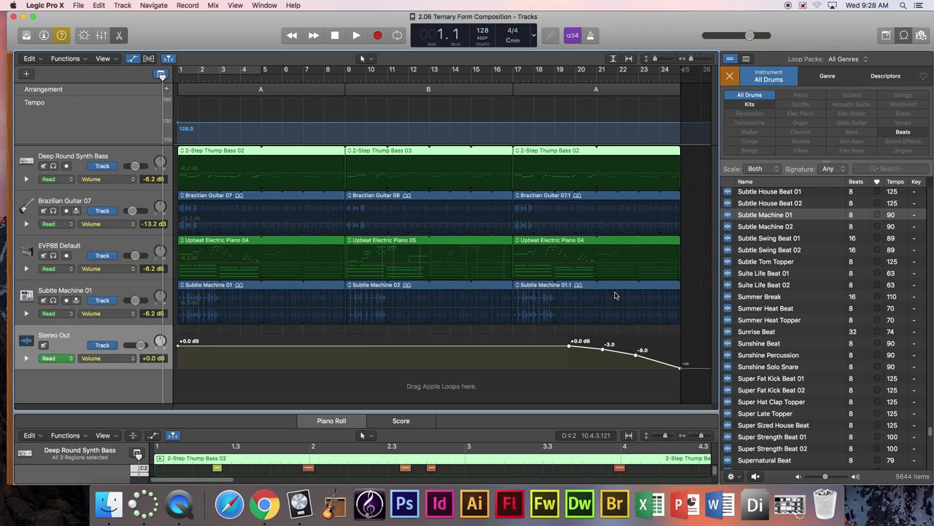
# Step: Minimize Logic and open the 2.06 Ternary Form Composition assignment for editing in Classroom
pyautogui.click(23, 17)
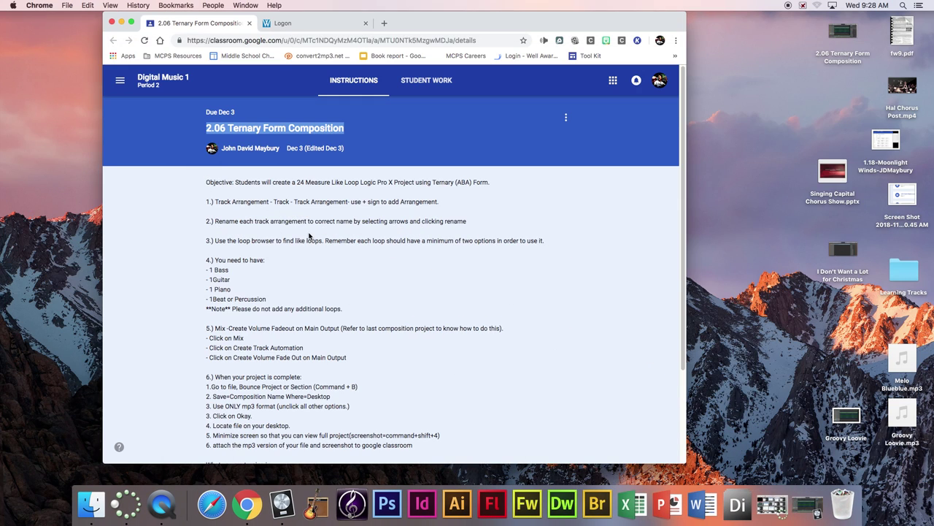
pyautogui.scroll(-4, 341, 234)
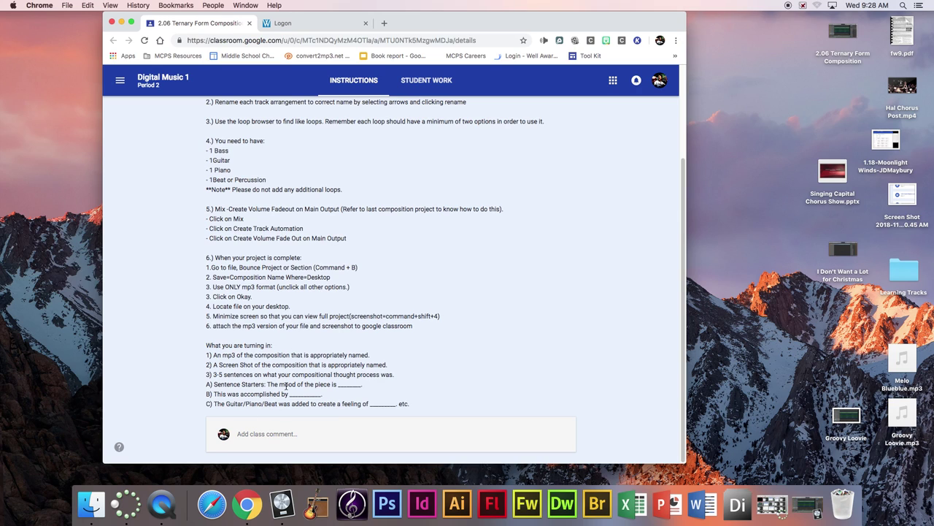
pyautogui.click(306, 437)
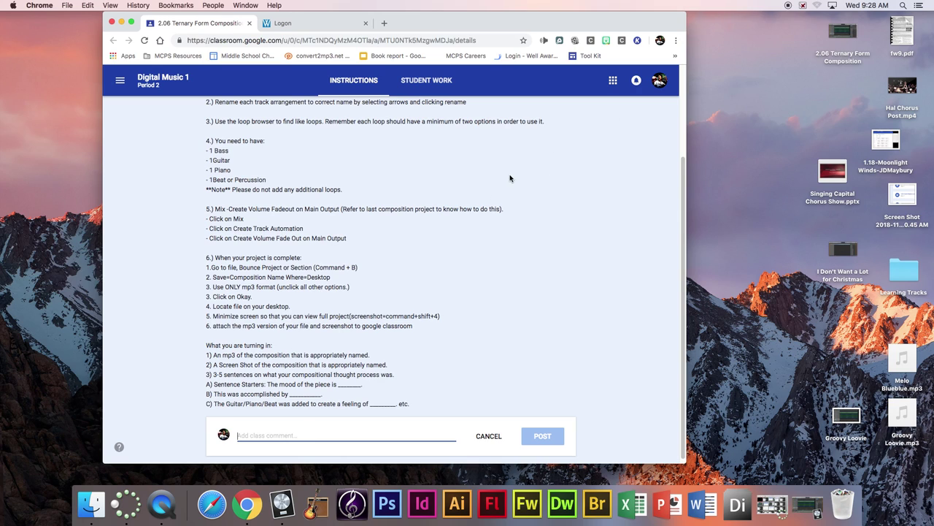
pyautogui.scroll(2, 562, 152)
pyautogui.scroll(2, 562, 153)
pyautogui.click(566, 118)
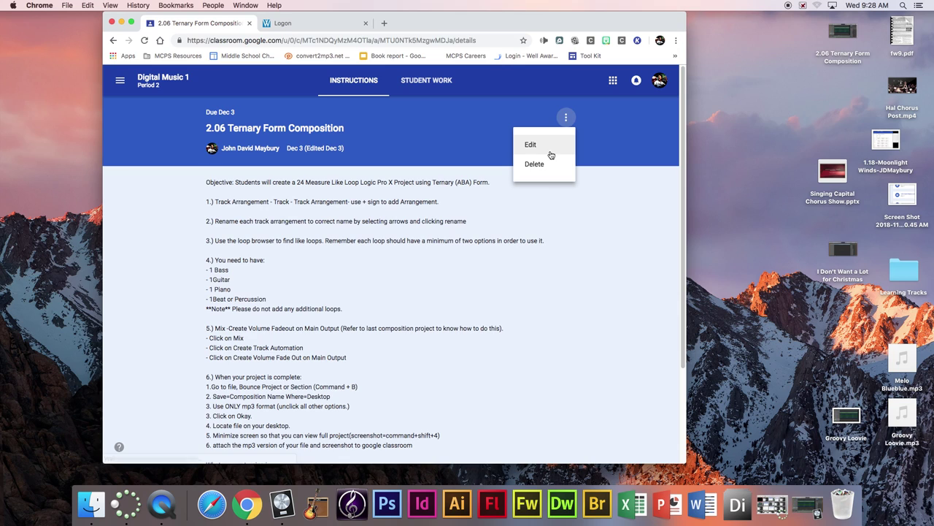
pyautogui.click(530, 145)
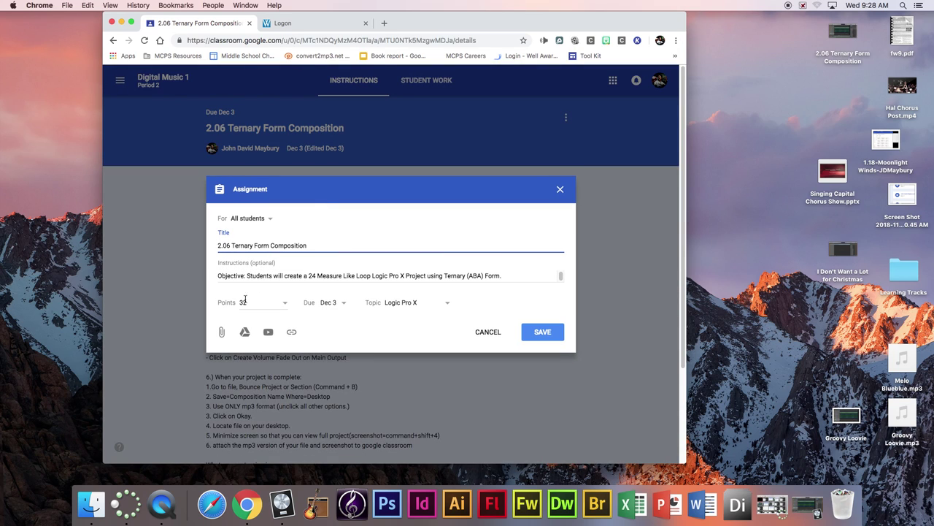
# Step: Drag Groovy Loovie.mp3 and Groovy Loovie.png into the upload panel and upload them
pyautogui.click(225, 332)
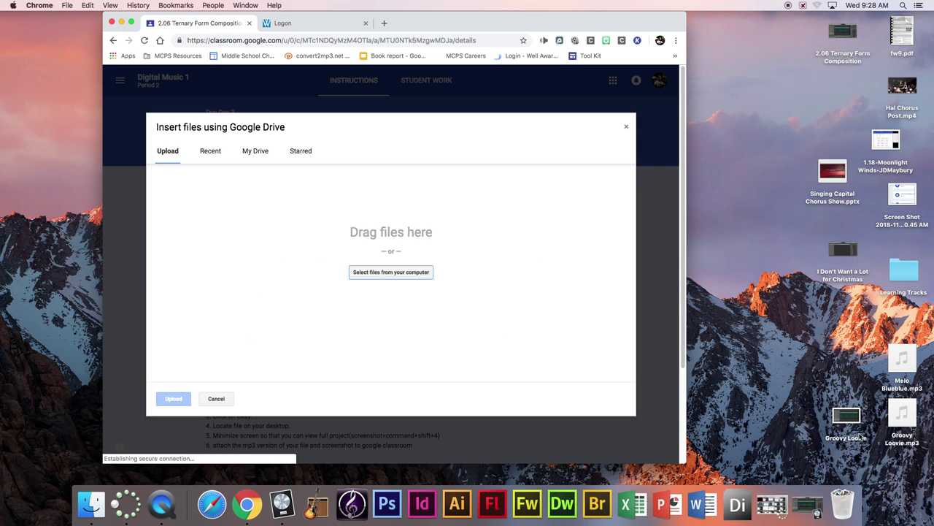
pyautogui.moveTo(916, 464); pyautogui.dragTo(400, 292)
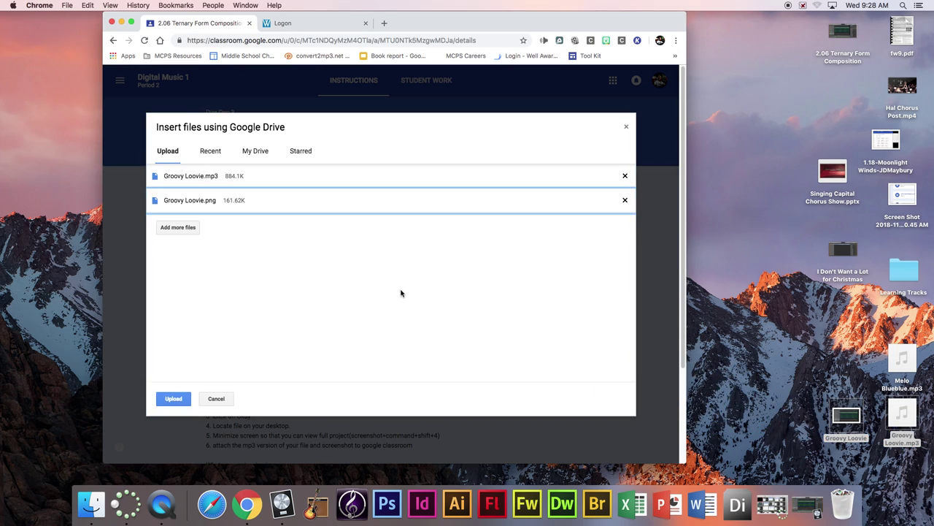
pyautogui.click(173, 400)
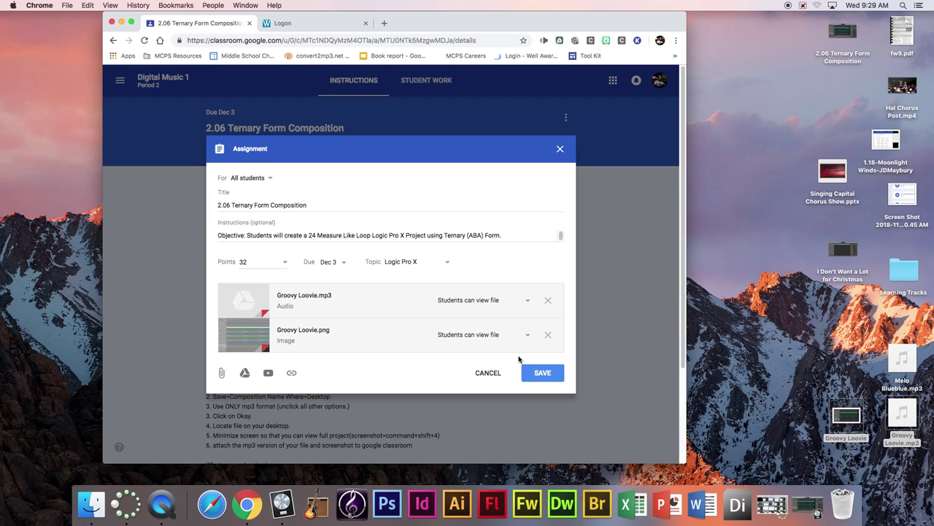
# Step: Save the assignment with the Groovy Loovie MP3 and screenshot attached
pyautogui.click(538, 375)
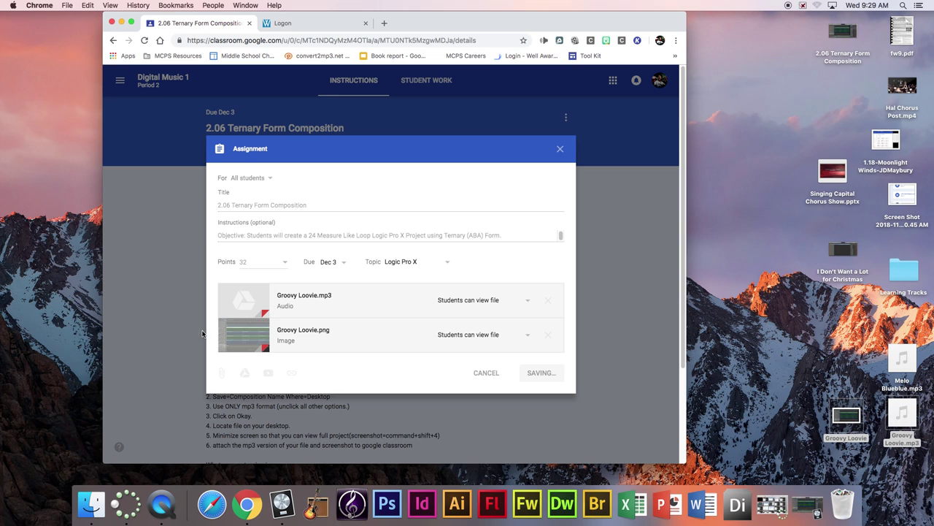
pyautogui.scroll(-5, 219, 351)
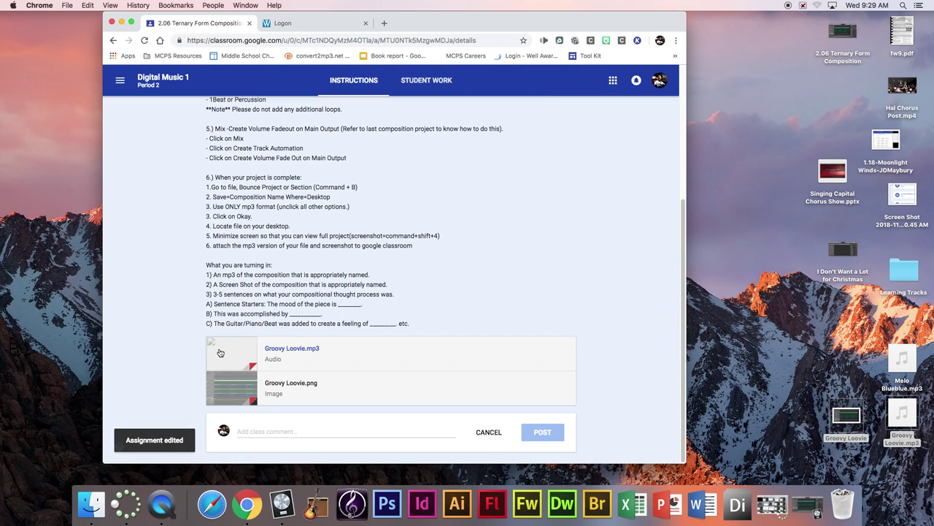
pyautogui.click(289, 431)
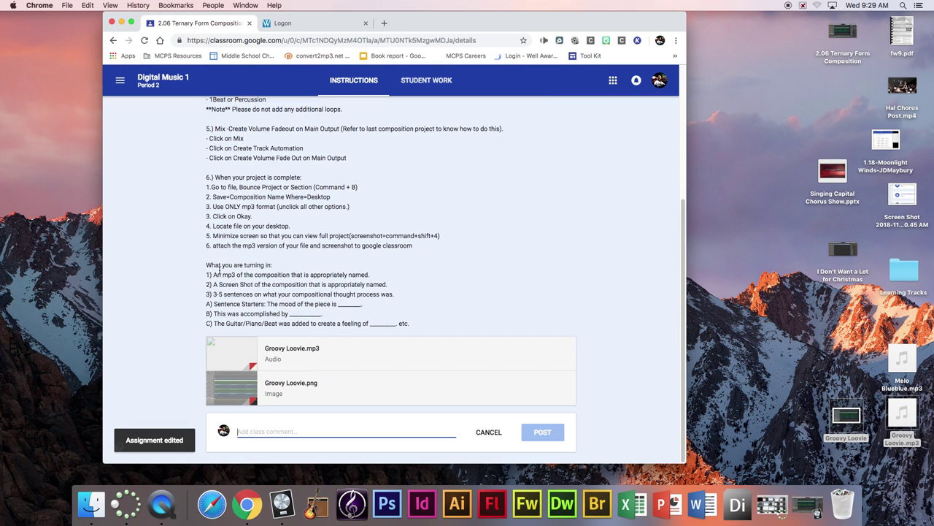
# Step: Review the reflection-sentence instructions and class comment field, then return to Logic Pro X
pyautogui.moveTo(213, 293); pyautogui.dragTo(399, 322)
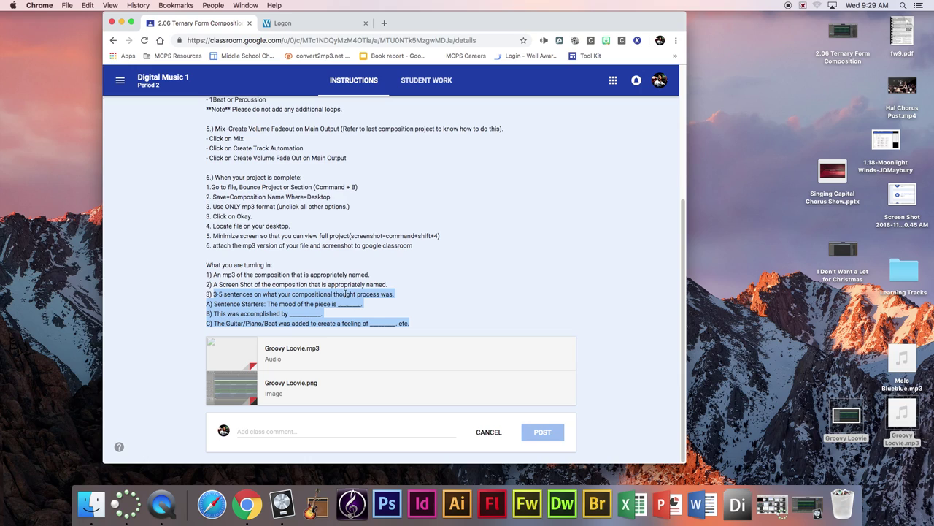
pyautogui.click(270, 309)
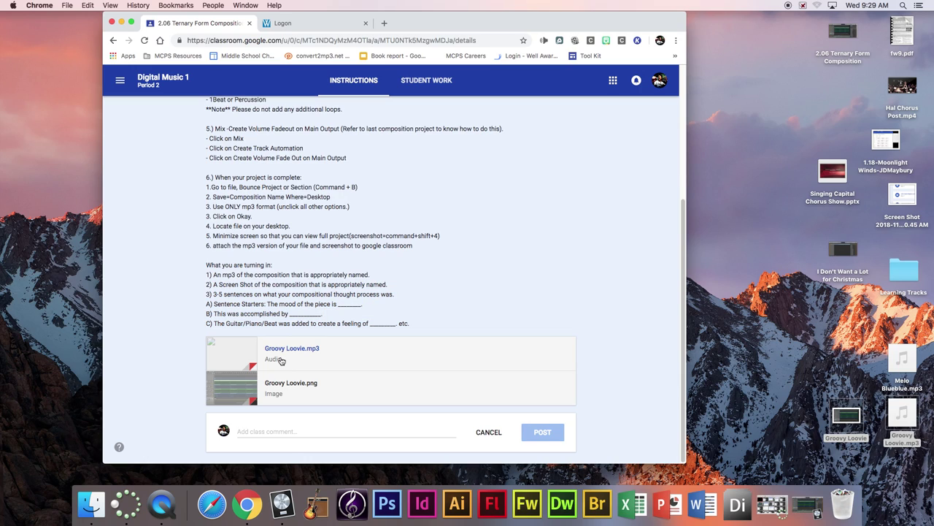
pyautogui.click(283, 431)
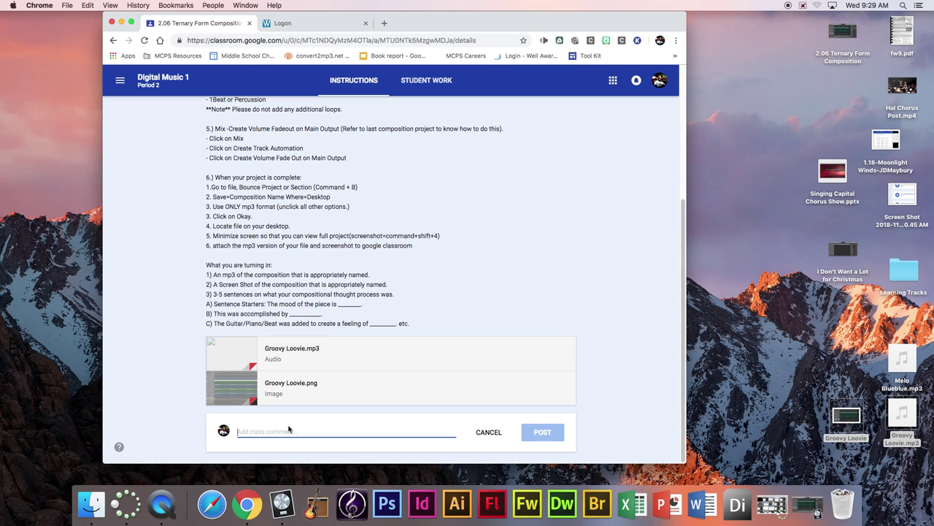
pyautogui.click(337, 247)
pyautogui.press('super+Tab')
pyautogui.press('super+Tab')
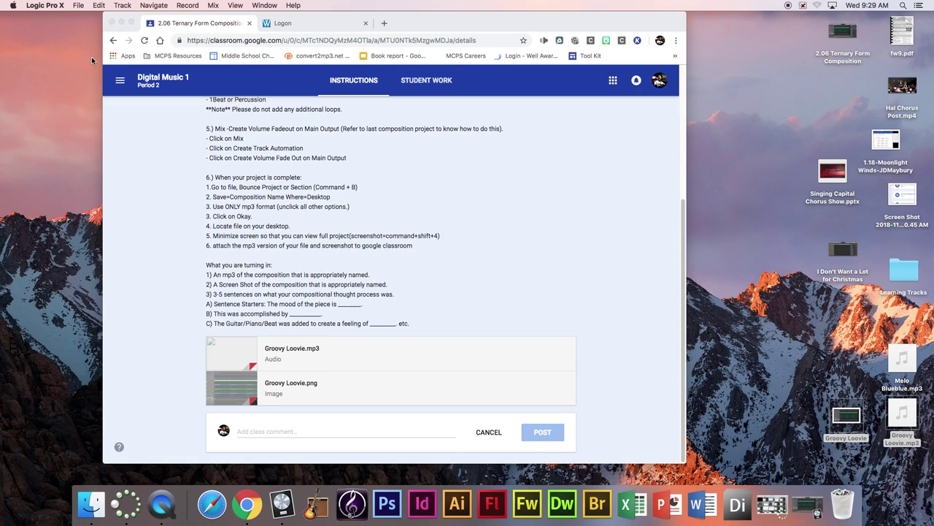
# Step: Look over the project file commands in Logic Pro X's File menu
pyautogui.click(80, 6)
pyautogui.moveTo(115, 171)
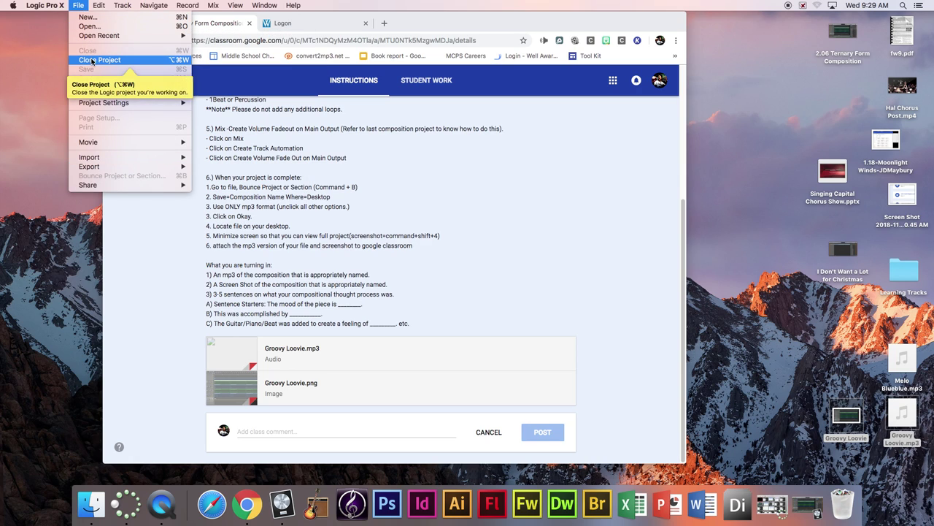
pyautogui.moveTo(68, 6)
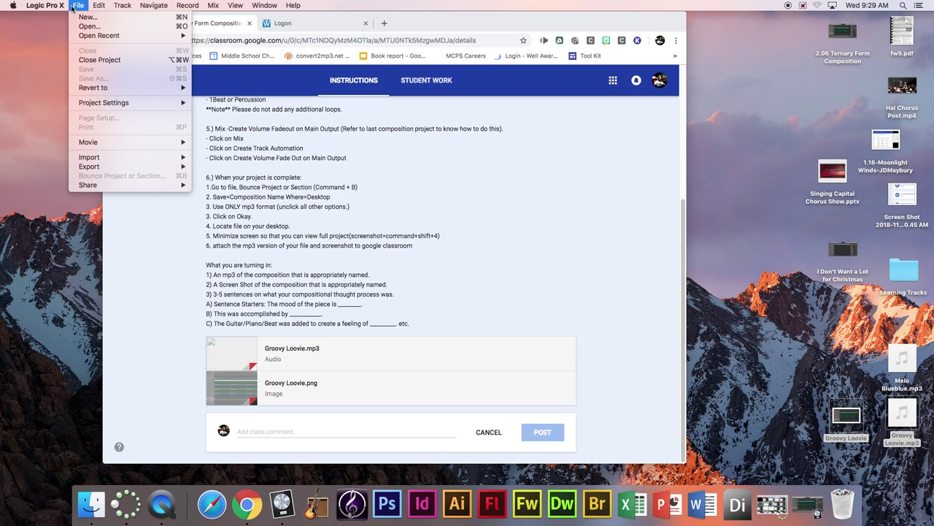
# Step: Switch to QuickTime Player and show its Screen Recording control window
pyautogui.press('super+Tab')
pyautogui.press('super+Tab')
pyautogui.press('super+Tab')
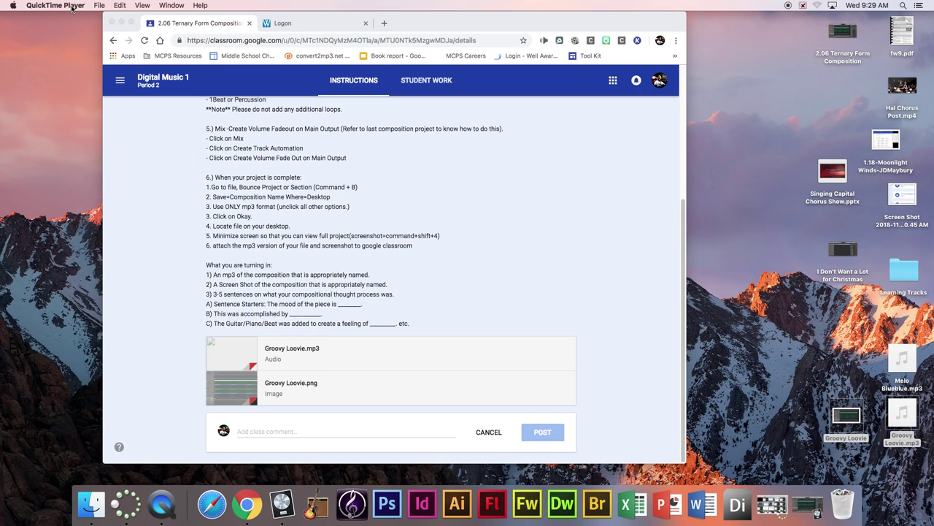
pyautogui.click(72, 6)
pyautogui.moveTo(98, 7)
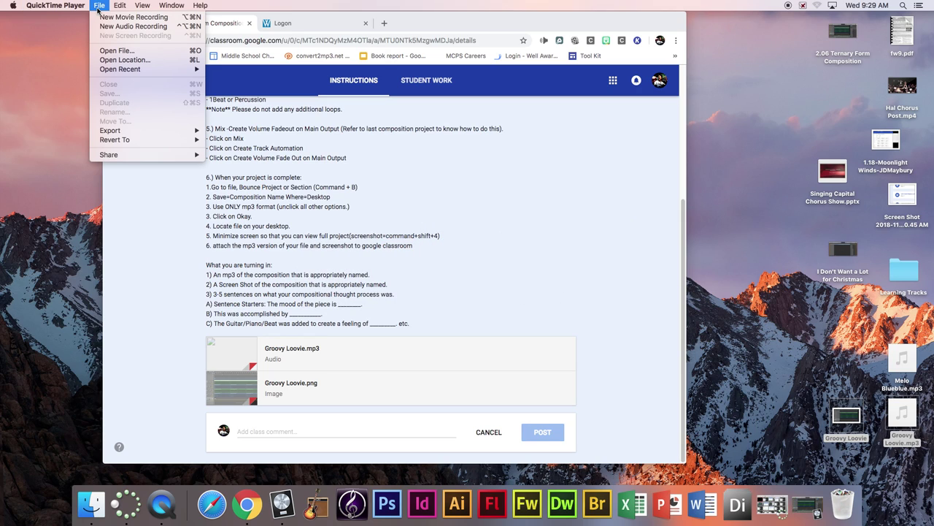
pyautogui.click(72, 47)
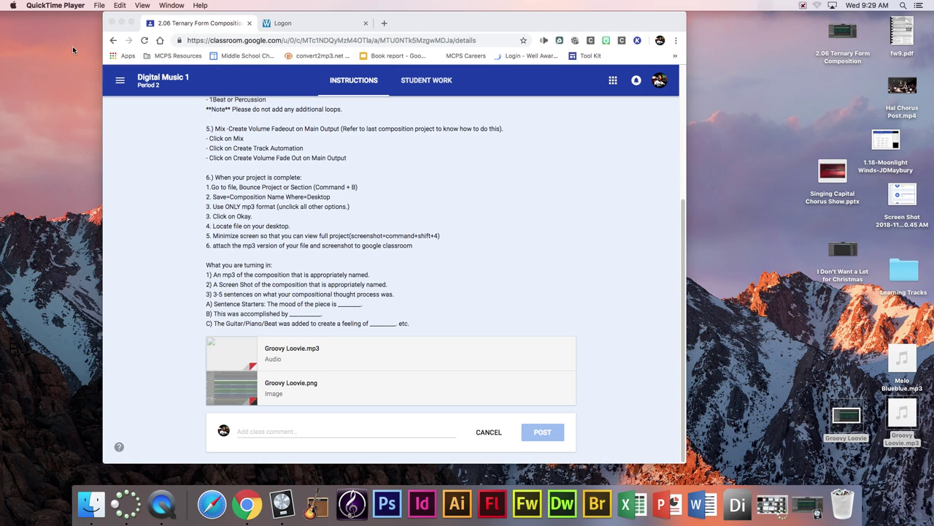